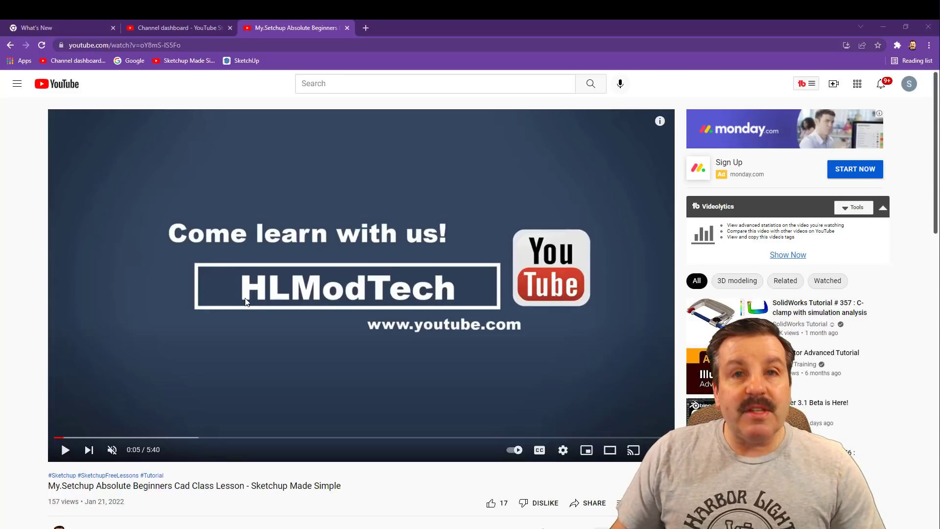
Step: Scroll down to the video description containing the my.sketchup.com/app link
{"action": "scroll", "coordinate": [225, 358], "scroll_direction": "down", "scroll_amount": 2}
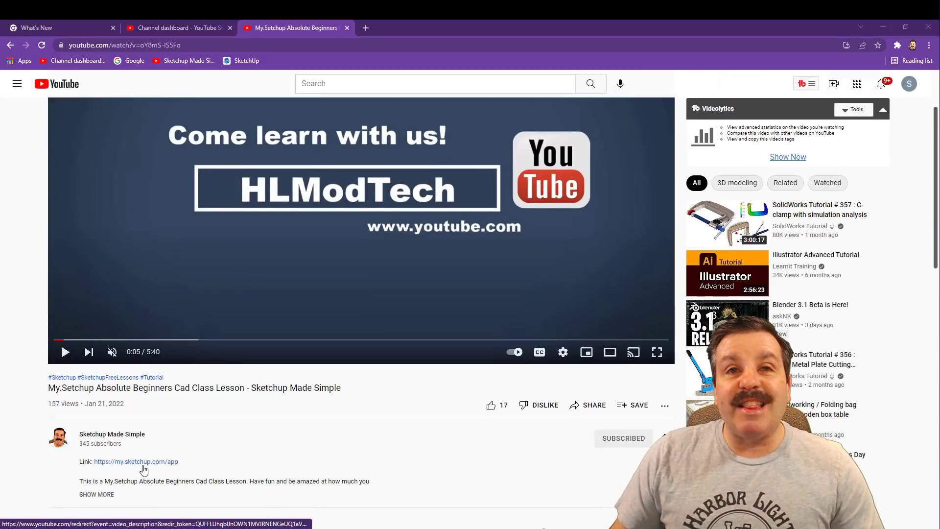
Step: Open the SketchUp web app and start a new model from the Decimal – Meters template
{"action": "left_click", "coordinate": [142, 466]}
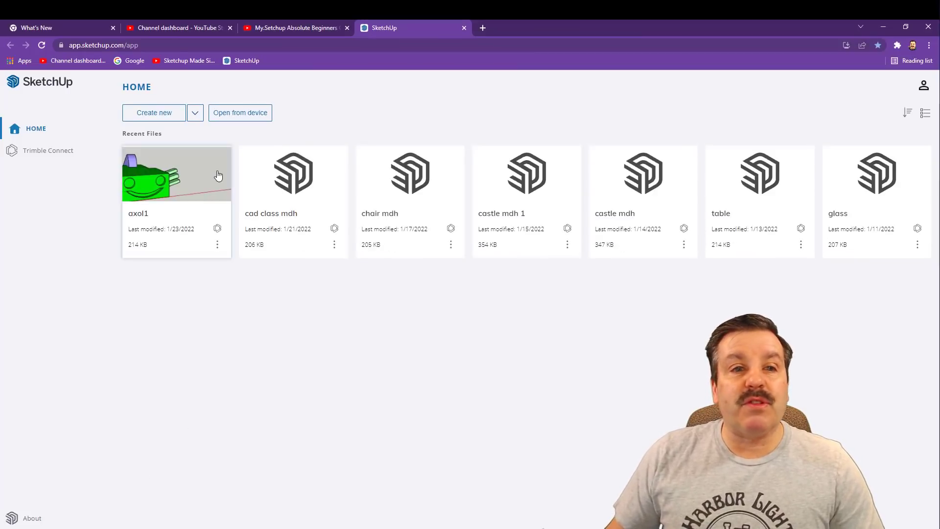
{"action": "left_click", "coordinate": [195, 113]}
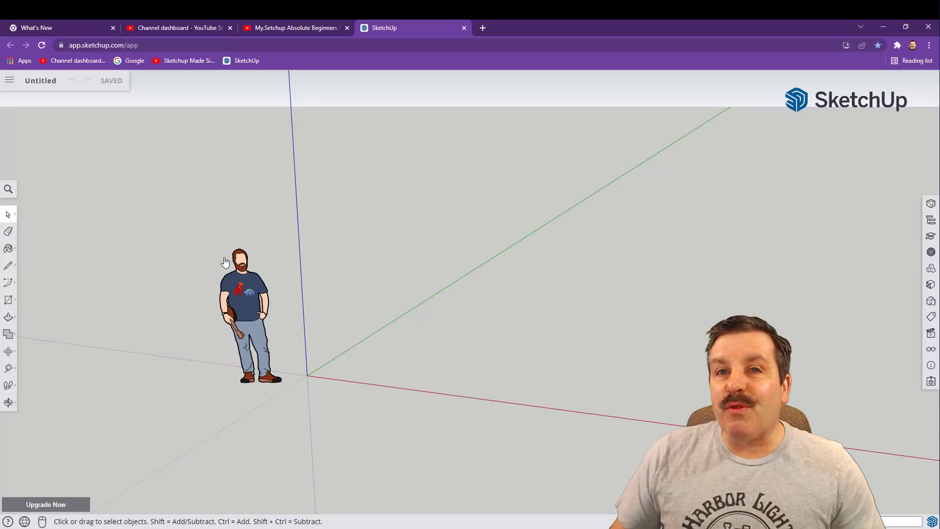
Step: Select the default scale figure standing near the origin
{"action": "left_click", "coordinate": [11, 80]}
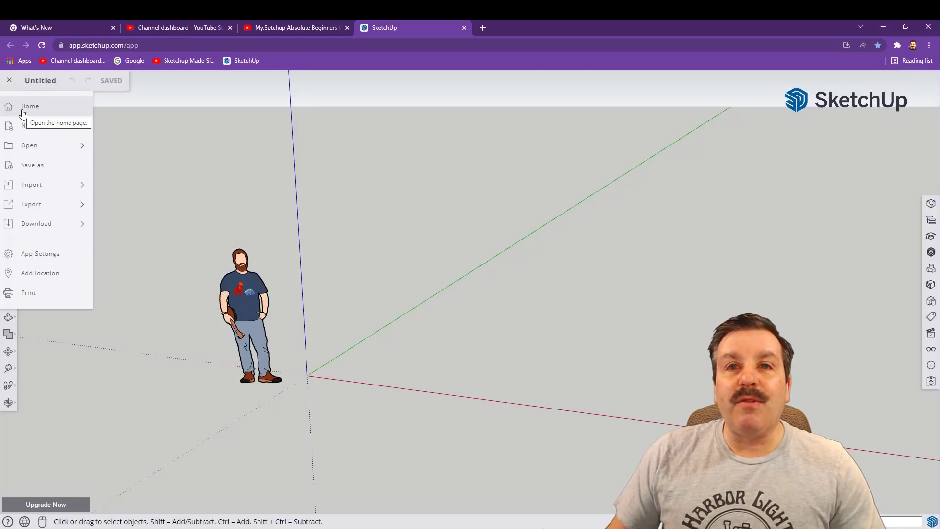
{"action": "left_click", "coordinate": [196, 157]}
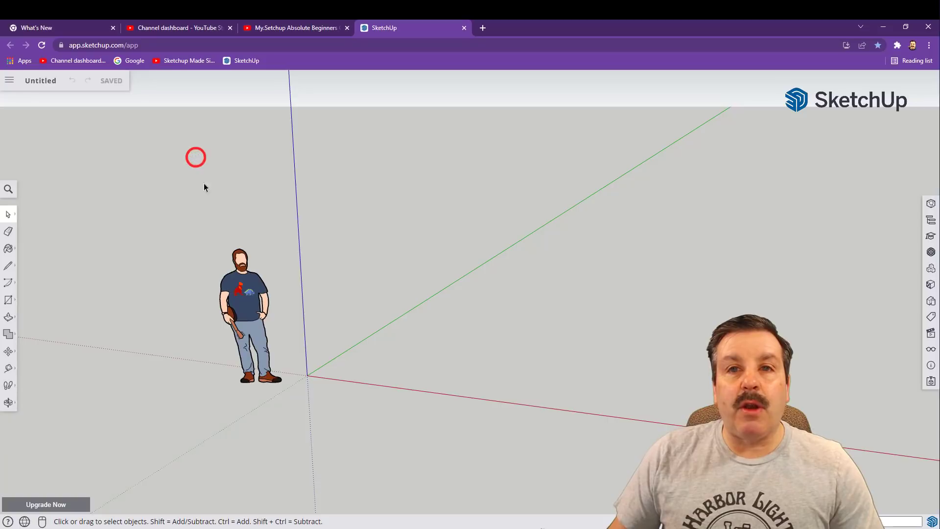
{"action": "right_click", "coordinate": [333, 254]}
{"action": "left_click", "coordinate": [253, 294]}
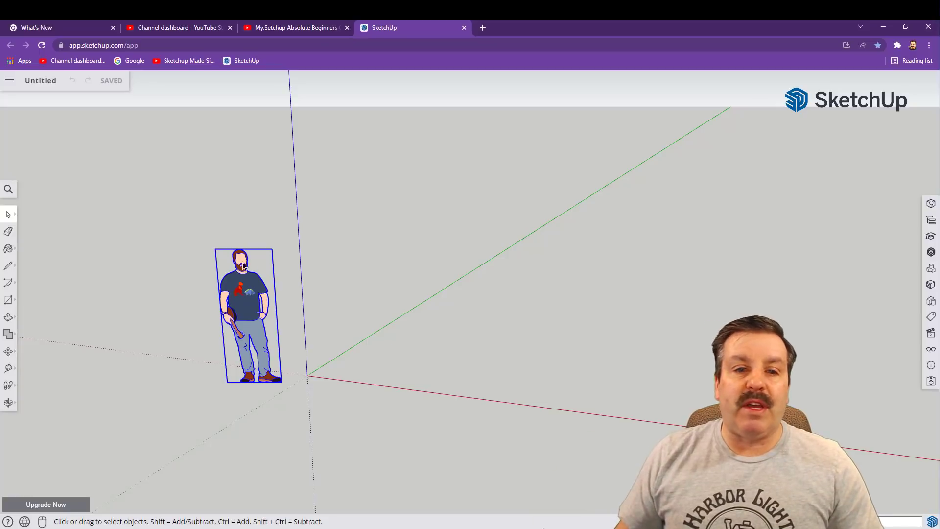
Step: Delete the scale figure and draw a ground rectangle from the origin with the Rectangle tool
{"action": "key", "text": "Delete"}
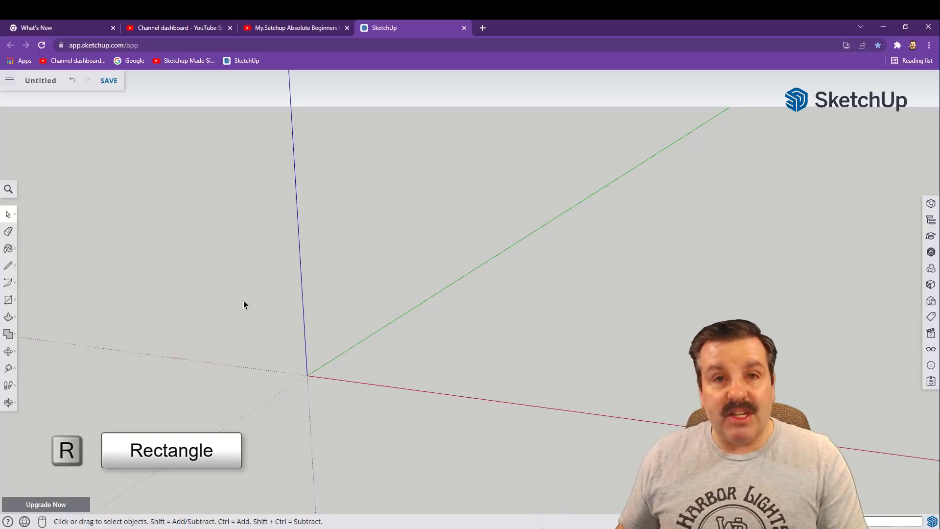
{"action": "key", "text": "r"}
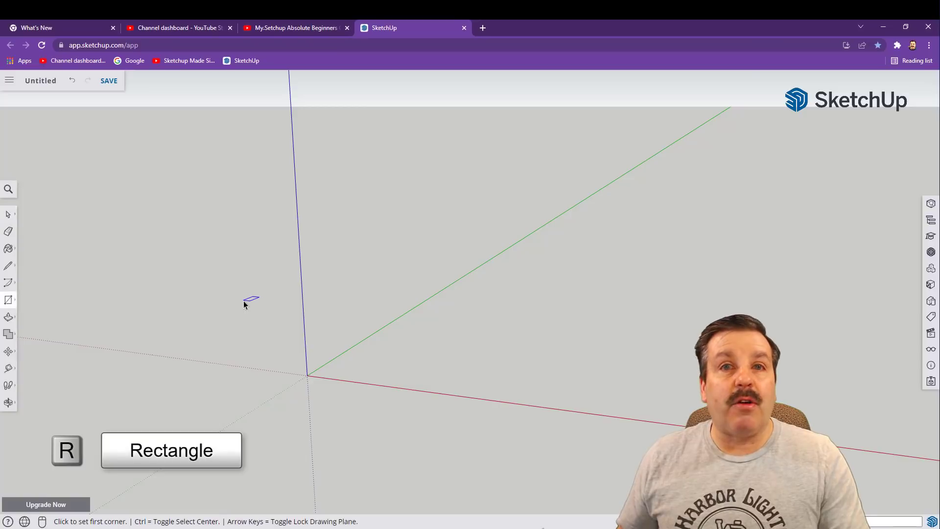
{"action": "left_click", "coordinate": [307, 375]}
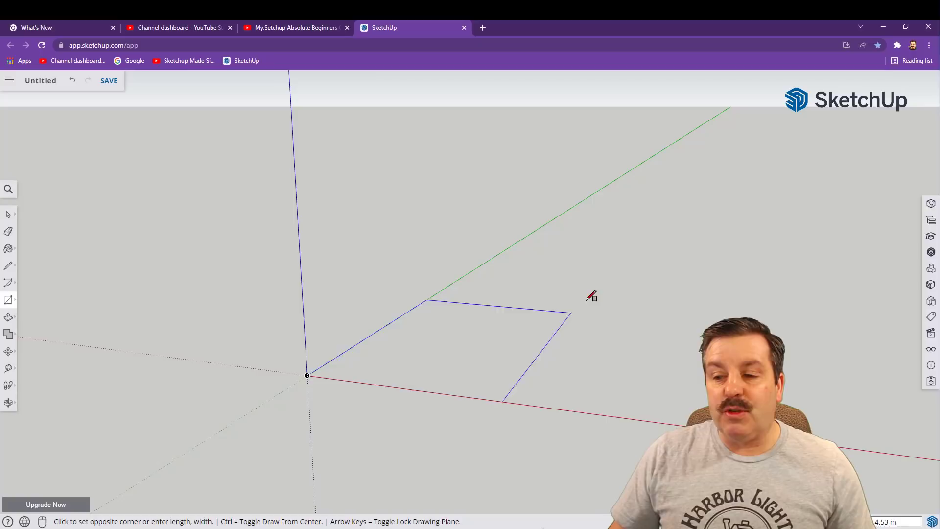
{"action": "left_click", "coordinate": [677, 272]}
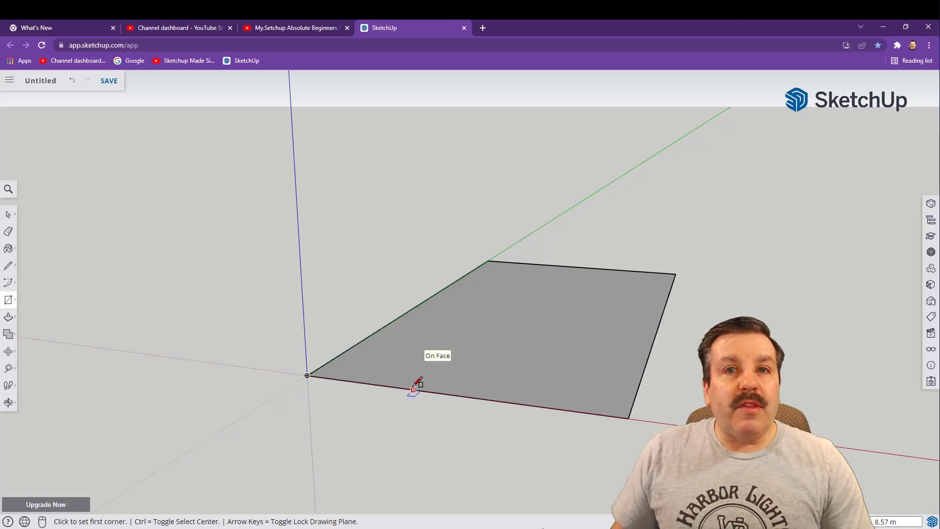
{"action": "left_click", "coordinate": [417, 29]}
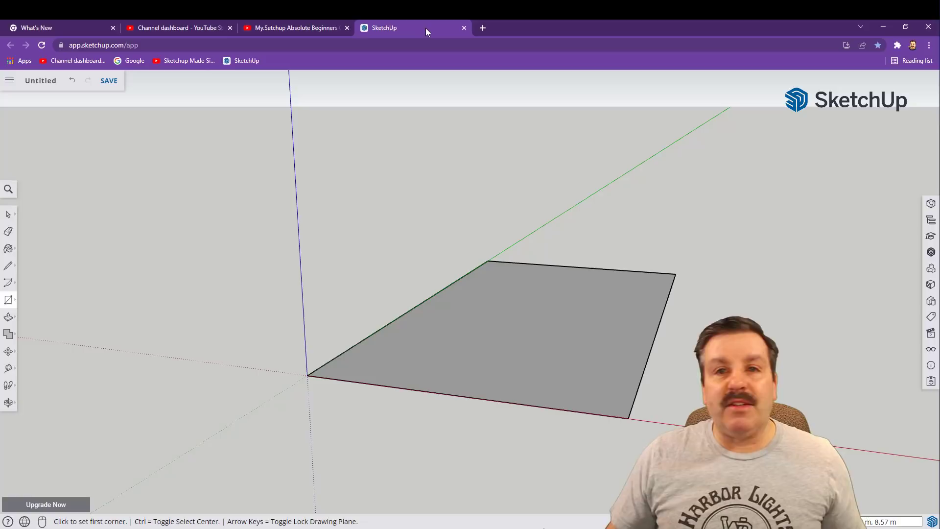
Step: Dimension the rectangle's front and side edges, reading 4.58 m and 8.57 m
{"action": "left_click", "coordinate": [425, 28]}
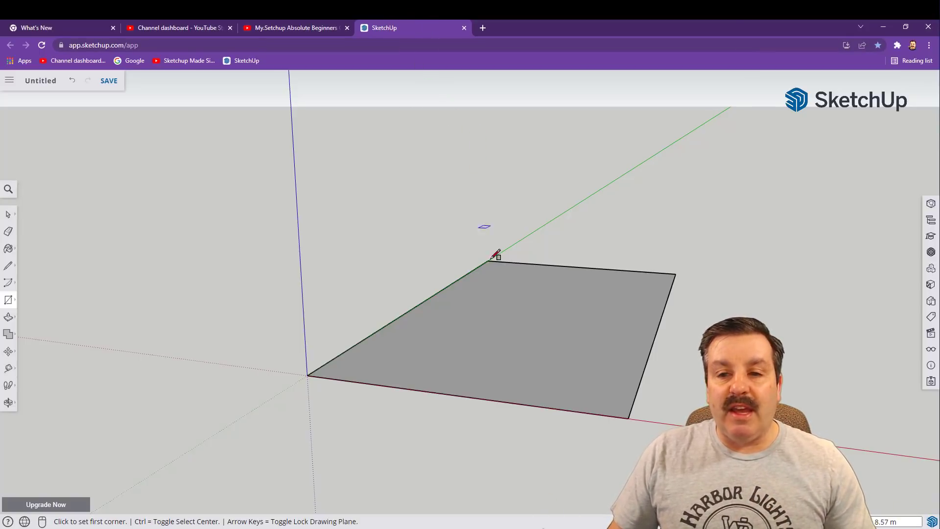
{"action": "left_click", "coordinate": [8, 370]}
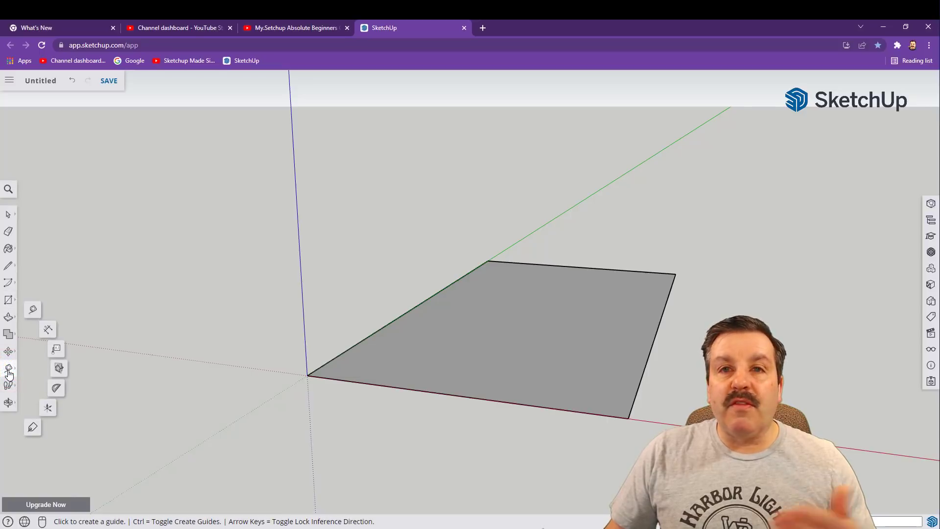
{"action": "left_click", "coordinate": [48, 331]}
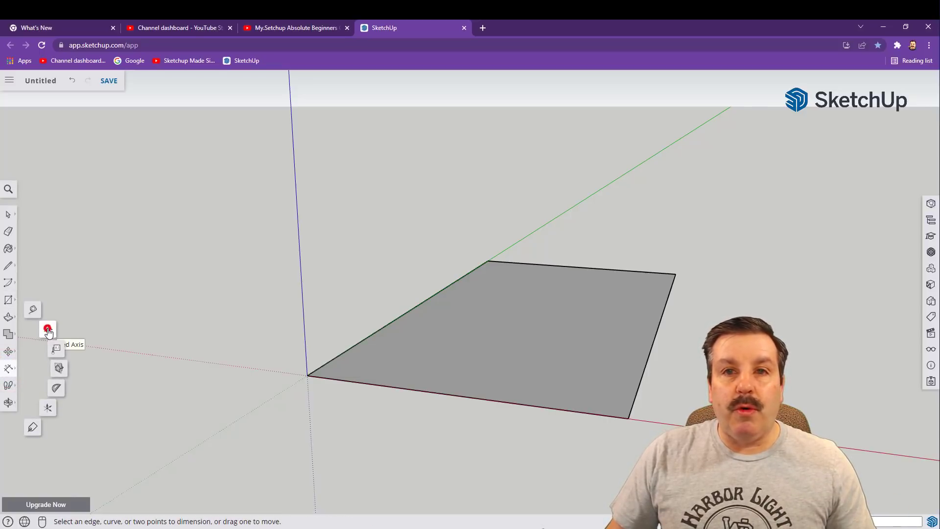
{"action": "left_click", "coordinate": [307, 375]}
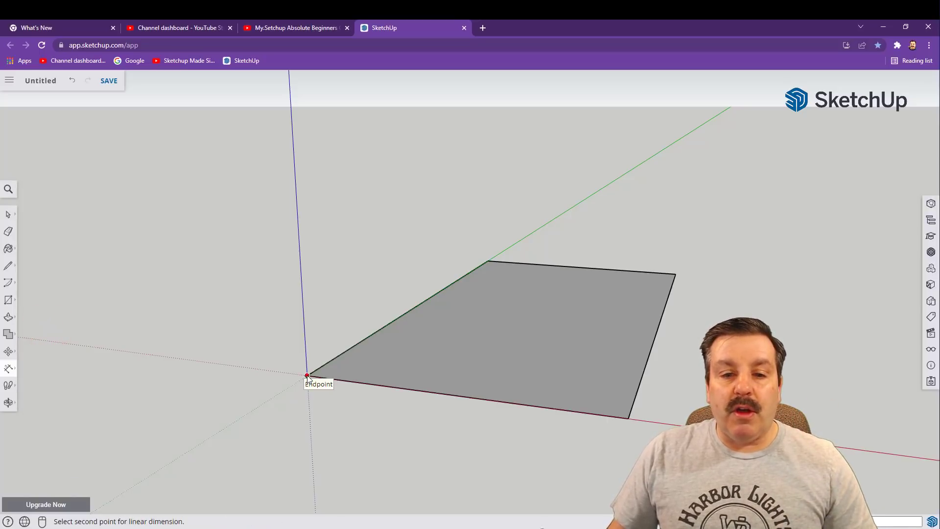
{"action": "left_click", "coordinate": [628, 418]}
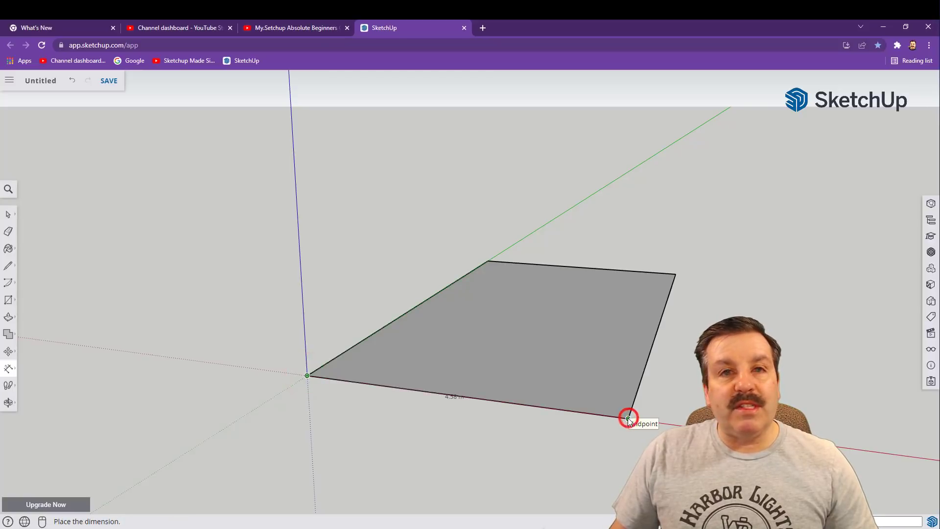
{"action": "left_click", "coordinate": [571, 430]}
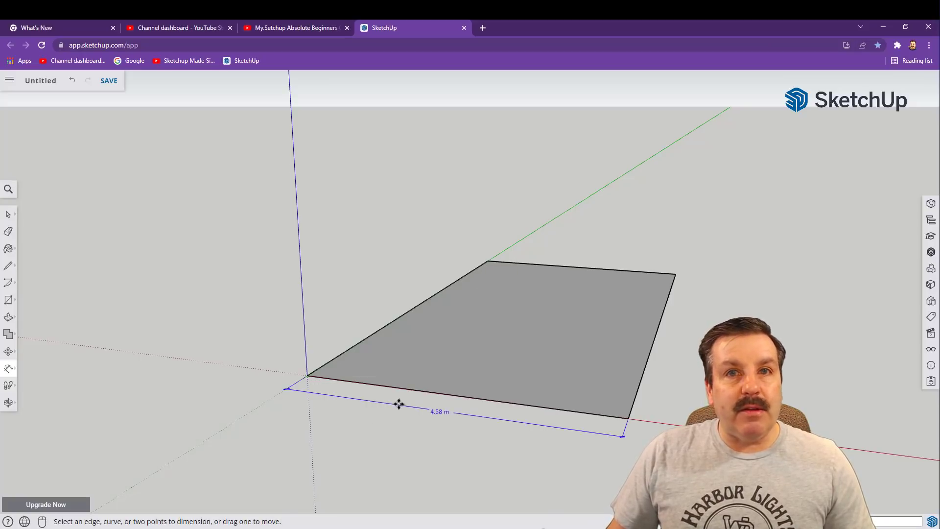
{"action": "left_click", "coordinate": [488, 261]}
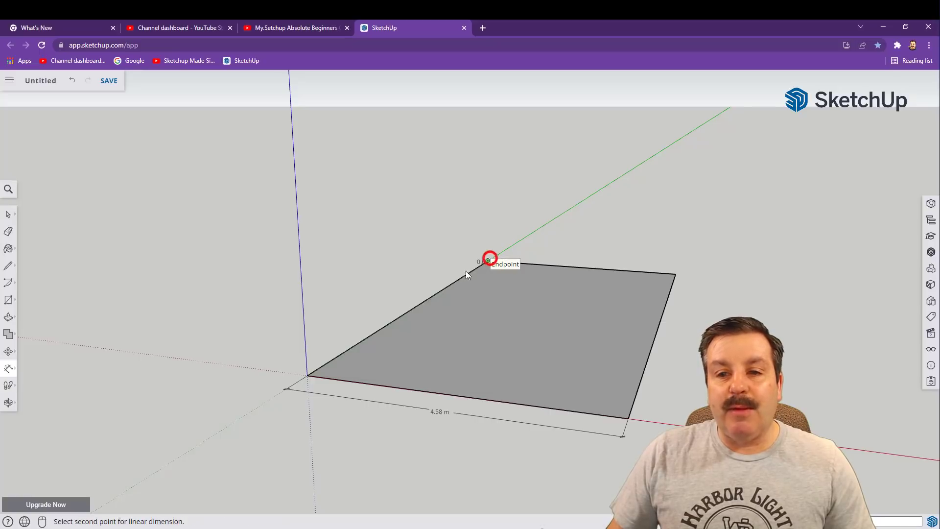
{"action": "left_click", "coordinate": [307, 375]}
{"action": "left_click", "coordinate": [287, 363]}
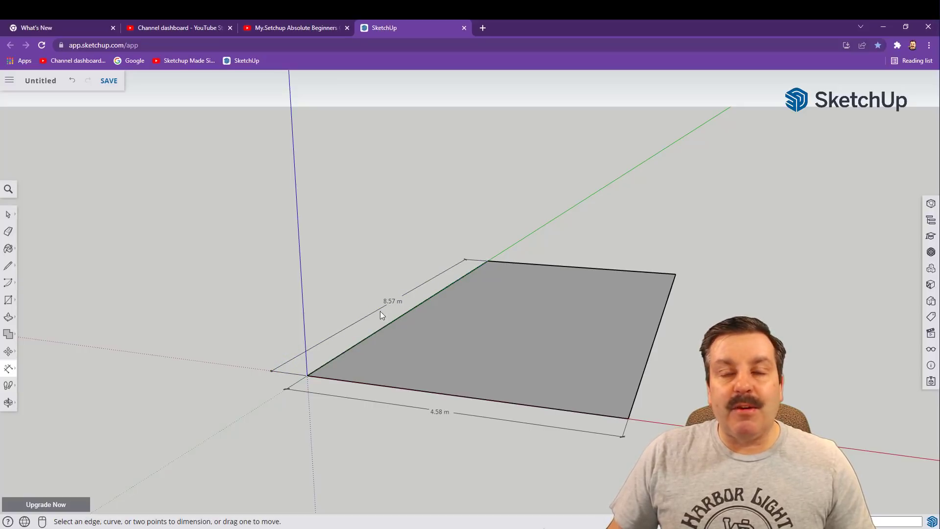
Step: Push/pull the rectangle upward into a tall box
{"action": "key", "text": "p"}
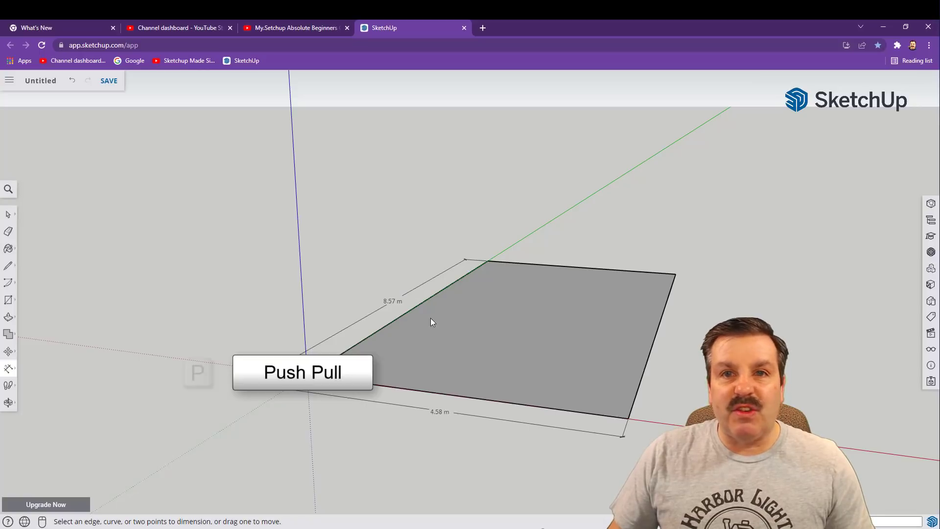
{"action": "left_click", "coordinate": [510, 326]}
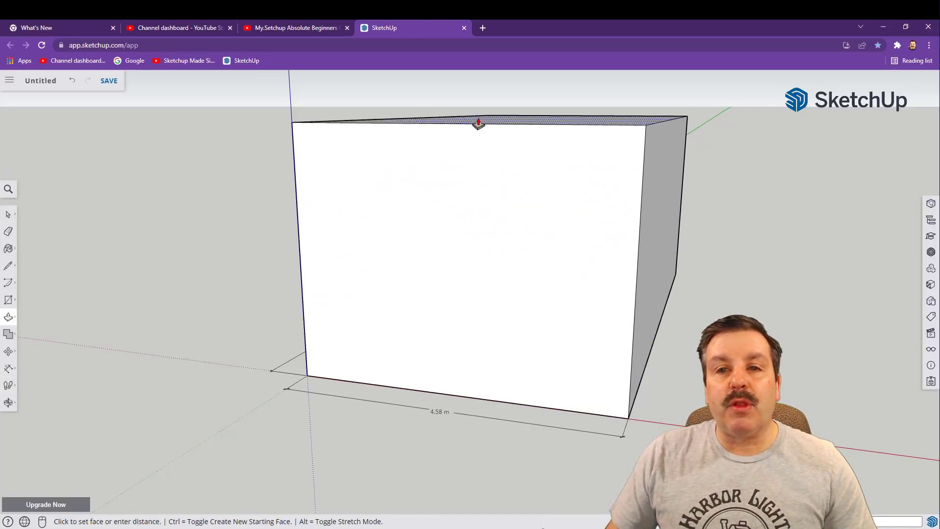
{"action": "left_click", "coordinate": [476, 108]}
{"action": "scroll", "coordinate": [544, 215], "scroll_direction": "down", "scroll_amount": 3}
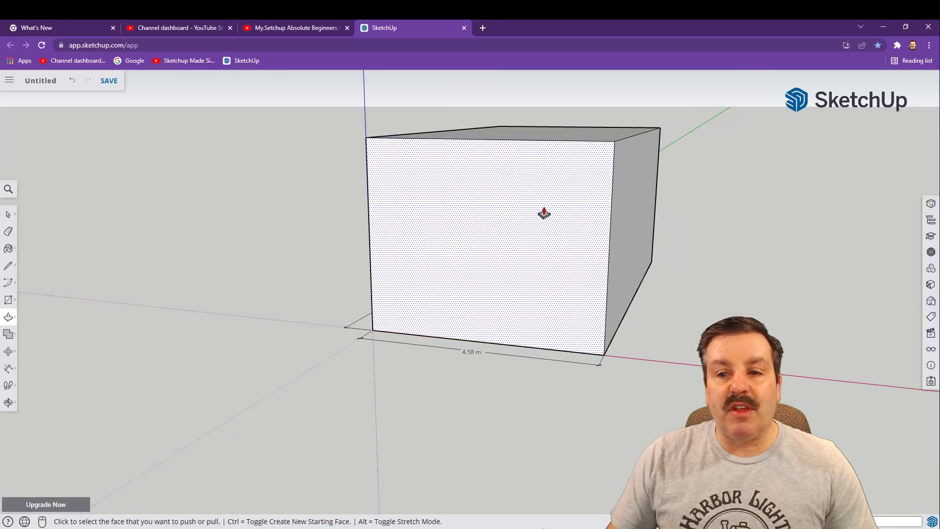
{"action": "key", "text": "o"}
{"action": "left_click_drag", "start_coordinate": [516, 199], "coordinate": [592, 311]}
{"action": "key", "text": "p"}
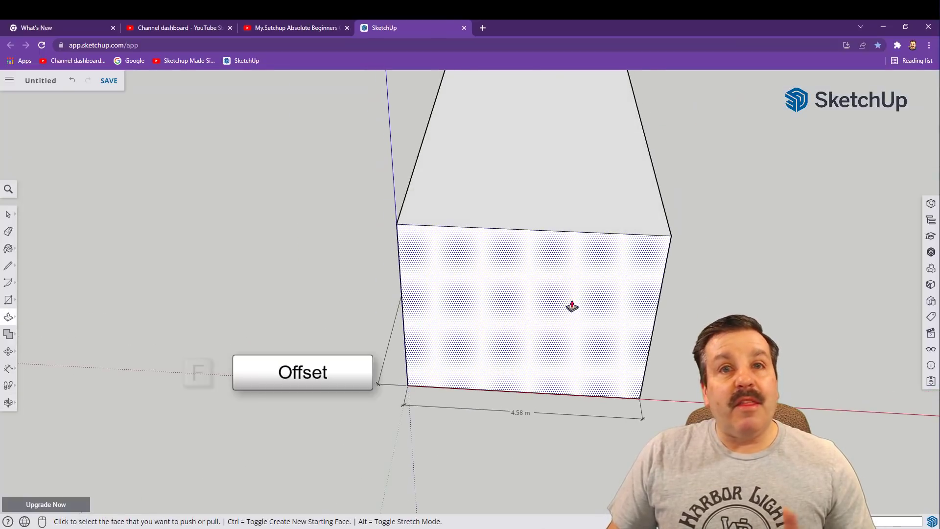
Step: Offset the top face inward for the walls and push the inner face down to the base
{"action": "key", "text": "f"}
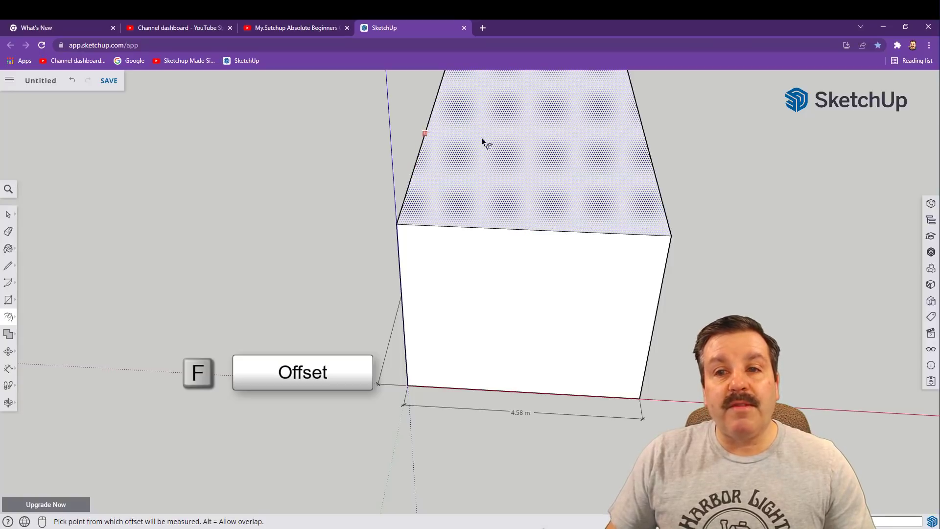
{"action": "left_click", "coordinate": [519, 135]}
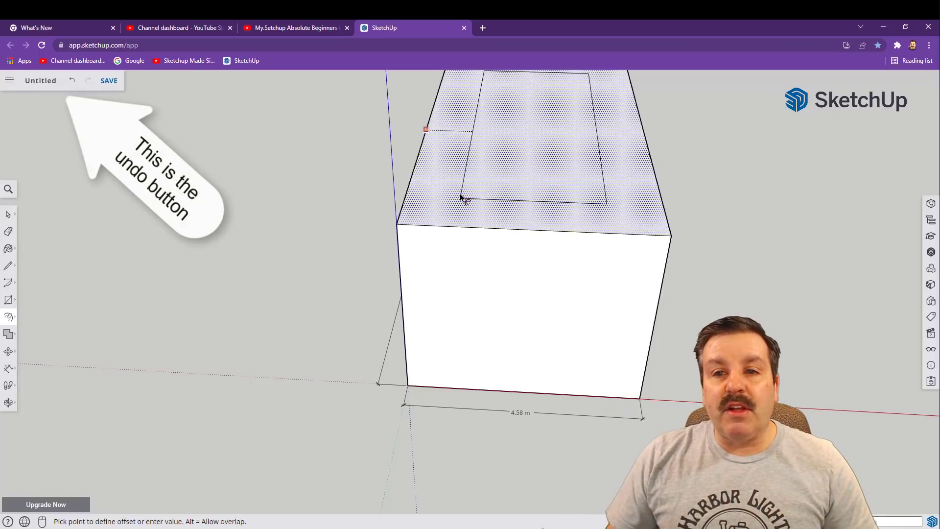
{"action": "left_click", "coordinate": [423, 206]}
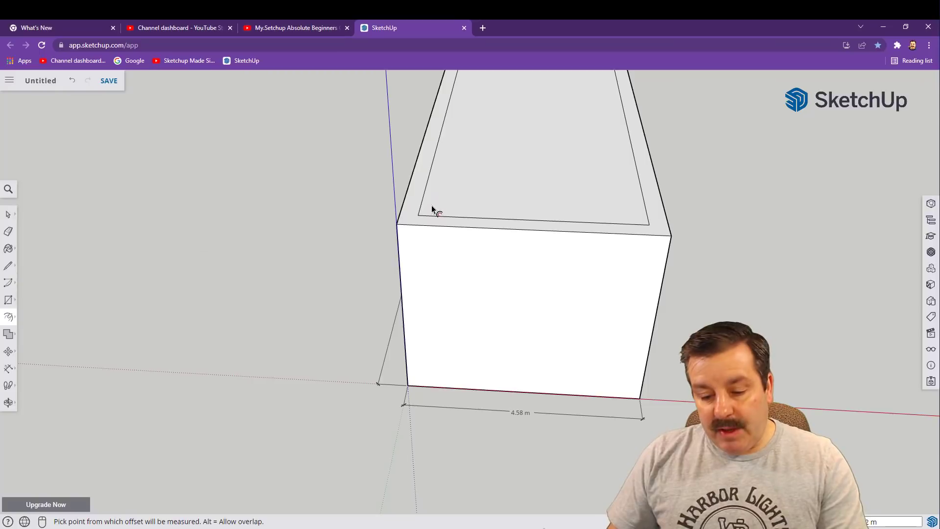
{"action": "key", "text": "p"}
{"action": "left_click", "coordinate": [507, 180]}
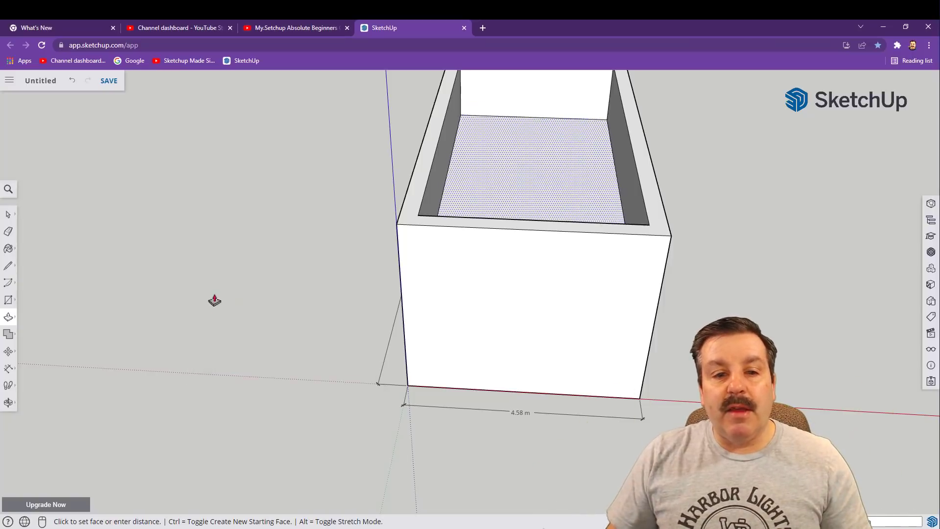
{"action": "left_click", "coordinate": [296, 385]}
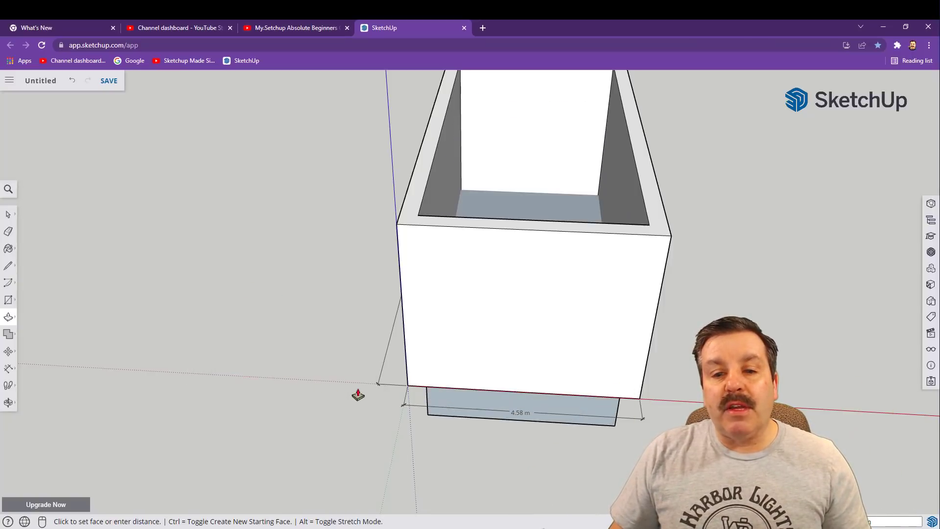
{"action": "left_click", "coordinate": [407, 391]}
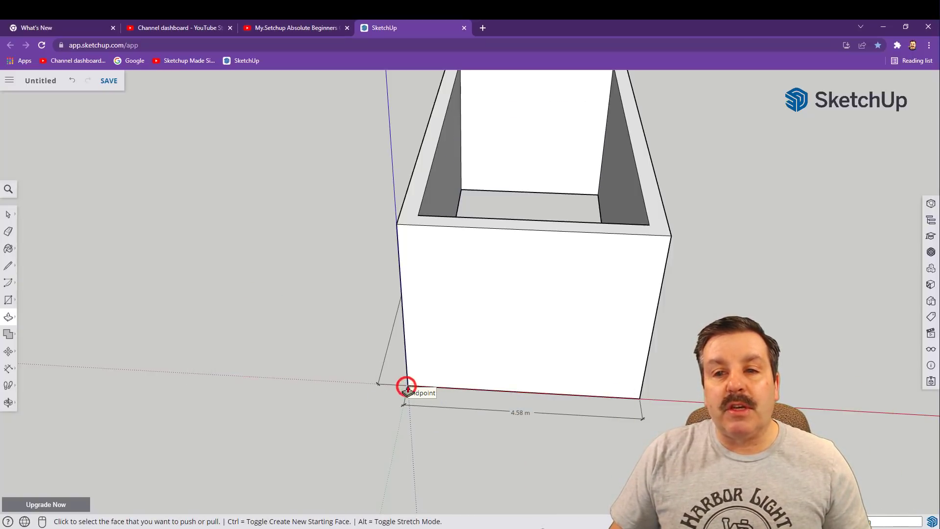
{"action": "middle_click_drag", "start_coordinate": [409, 196], "coordinate": [410, 168]}
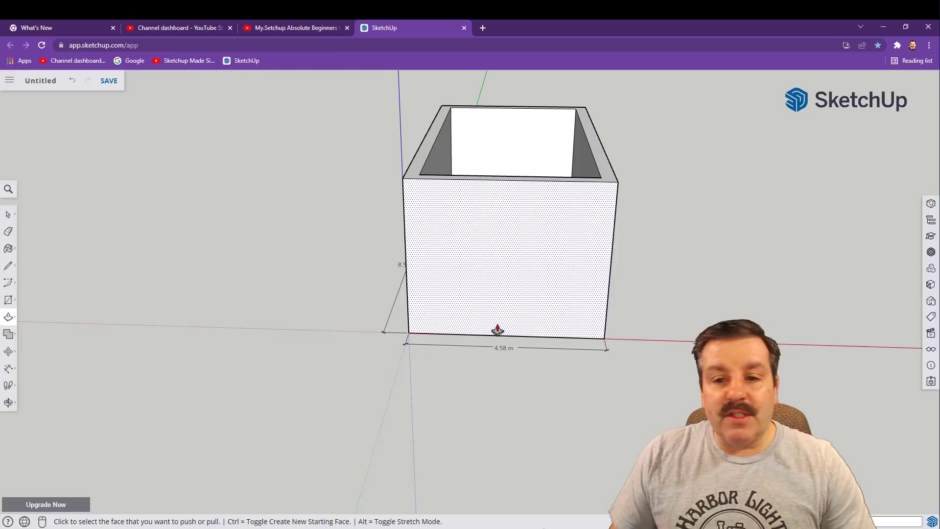
Step: Draw a tall narrow door rectangle on the front wall from its bottom-edge midpoint
{"action": "key", "text": "r"}
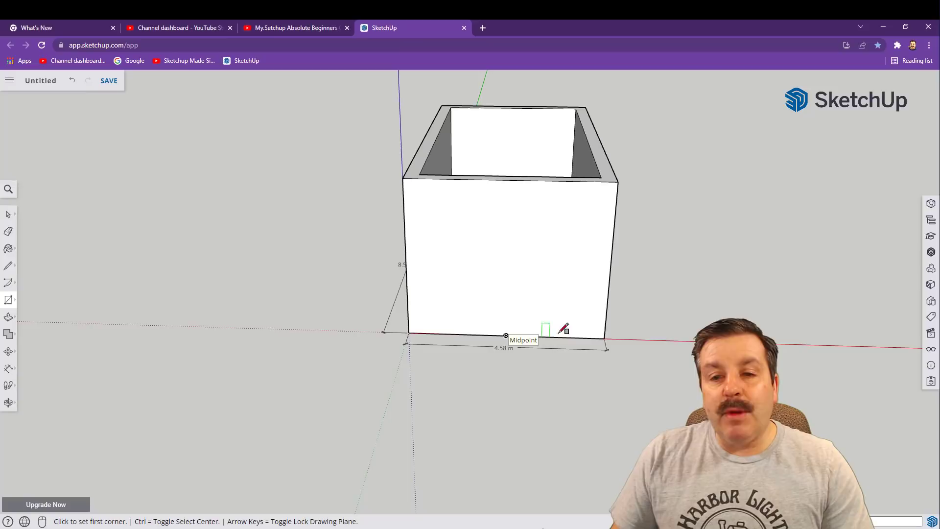
{"action": "left_click", "coordinate": [506, 335]}
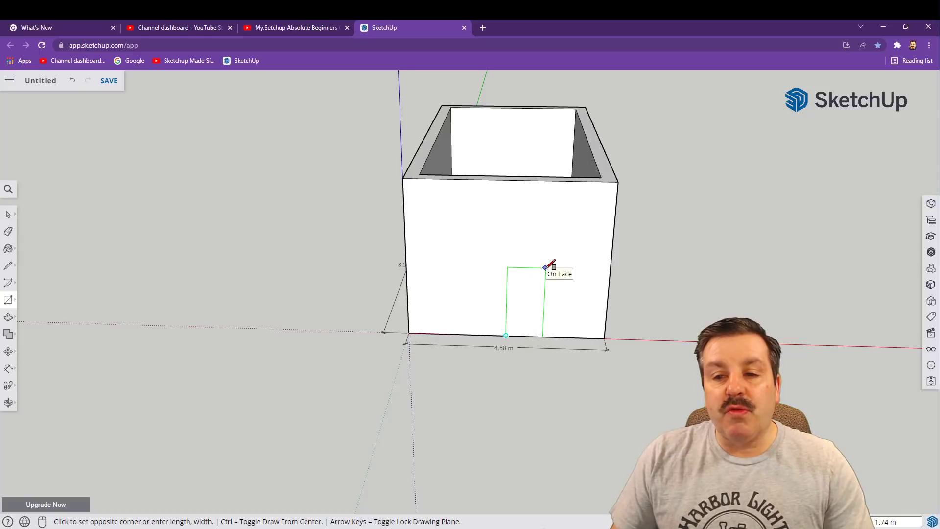
{"action": "left_click", "coordinate": [541, 270]}
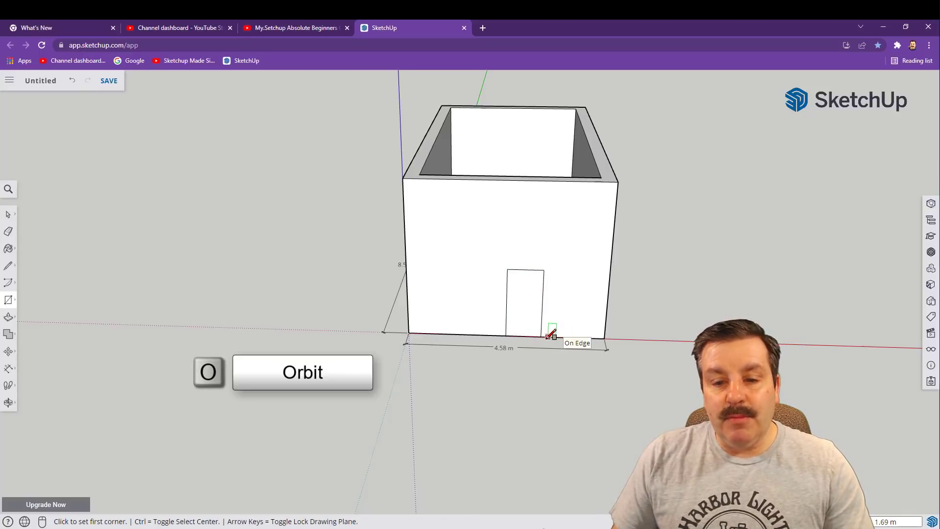
{"action": "key", "text": "o"}
{"action": "left_click_drag", "start_coordinate": [649, 317], "coordinate": [379, 379]}
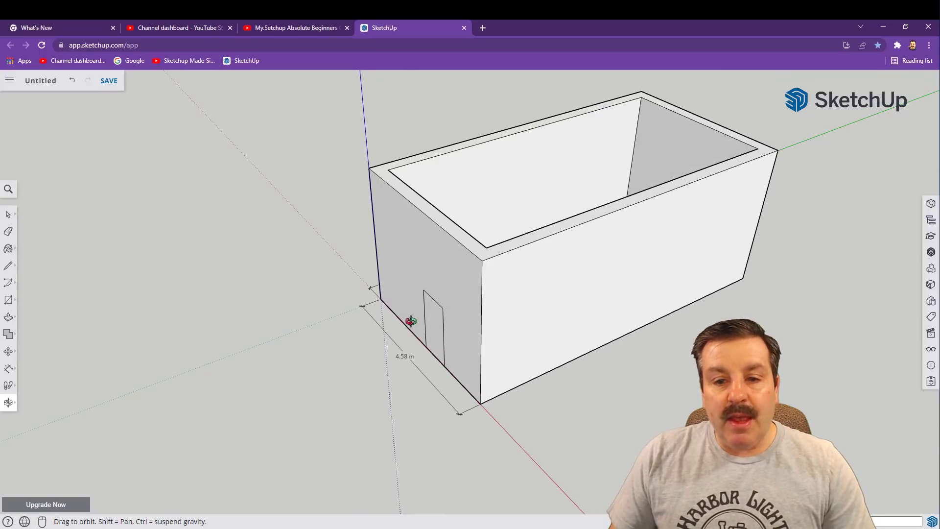
Step: Push the door face through to the front wall's inner edge to open a doorway
{"action": "key", "text": "p"}
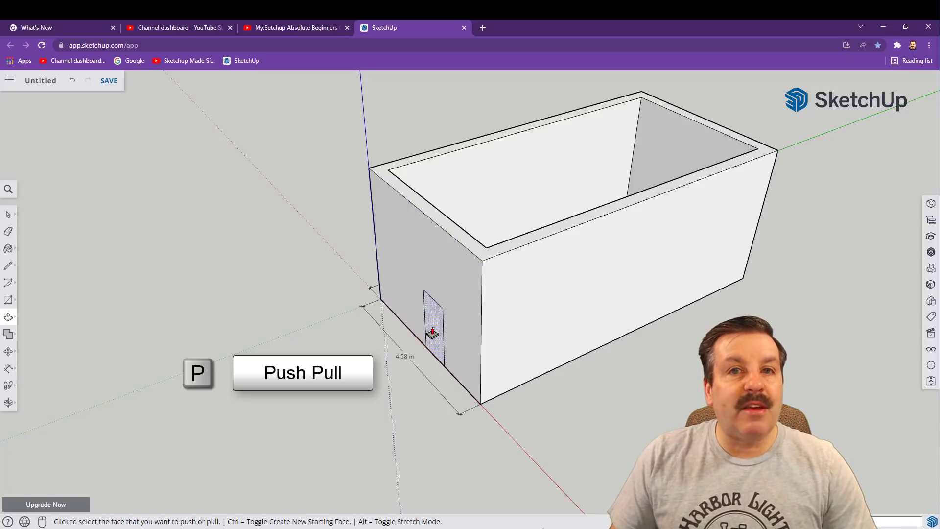
{"action": "left_click", "coordinate": [433, 333]}
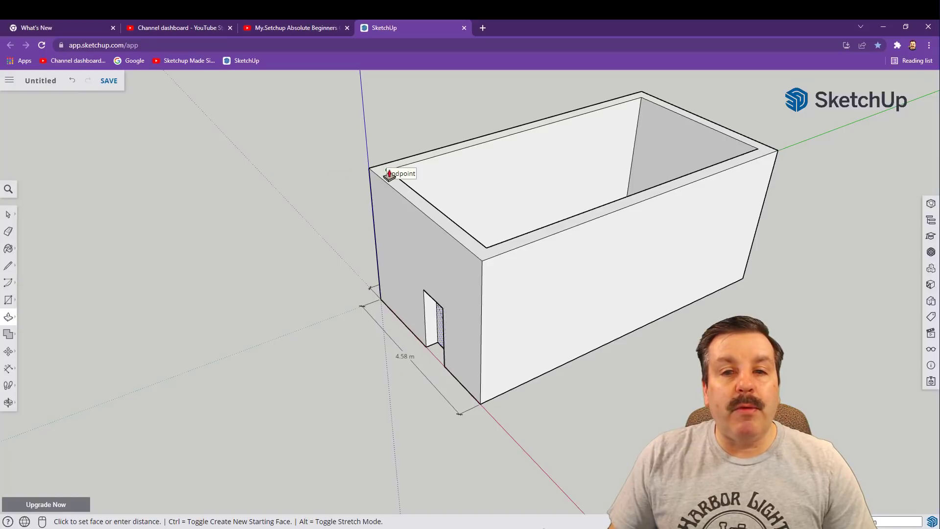
{"action": "left_click", "coordinate": [485, 251]}
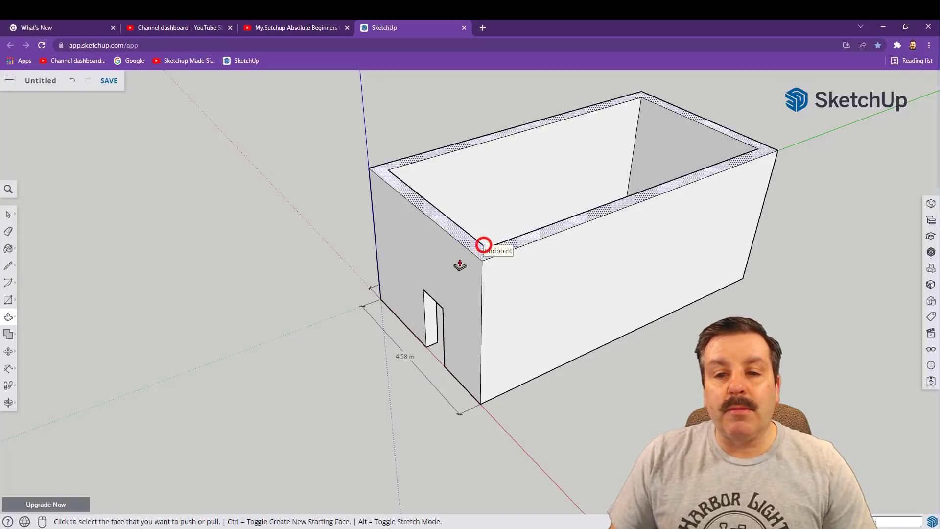
{"action": "key", "text": "o"}
{"action": "left_click_drag", "start_coordinate": [340, 343], "coordinate": [618, 319]}
{"action": "key", "text": "o"}
{"action": "key", "text": "p"}
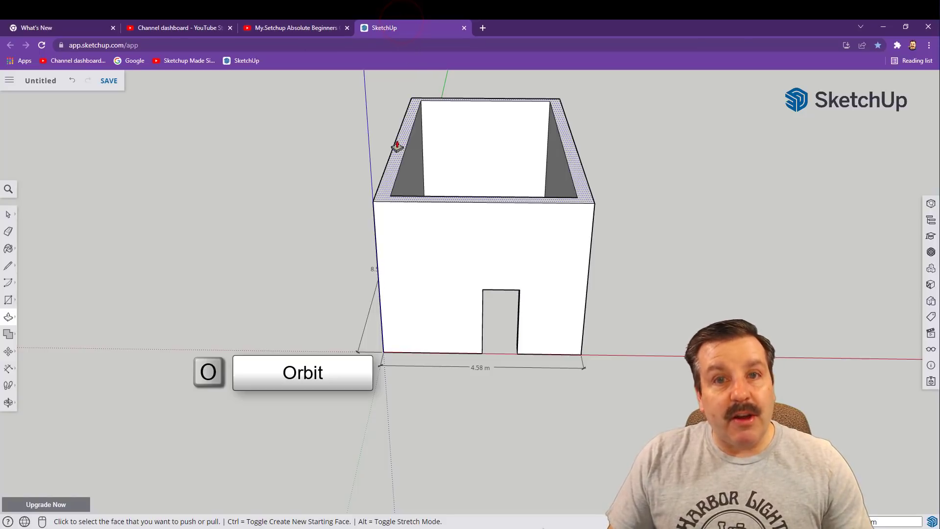
Step: Draw a square on the long side wall and push it through to the inner edge
{"action": "key", "text": "o"}
{"action": "left_click_drag", "start_coordinate": [668, 186], "coordinate": [262, 156]}
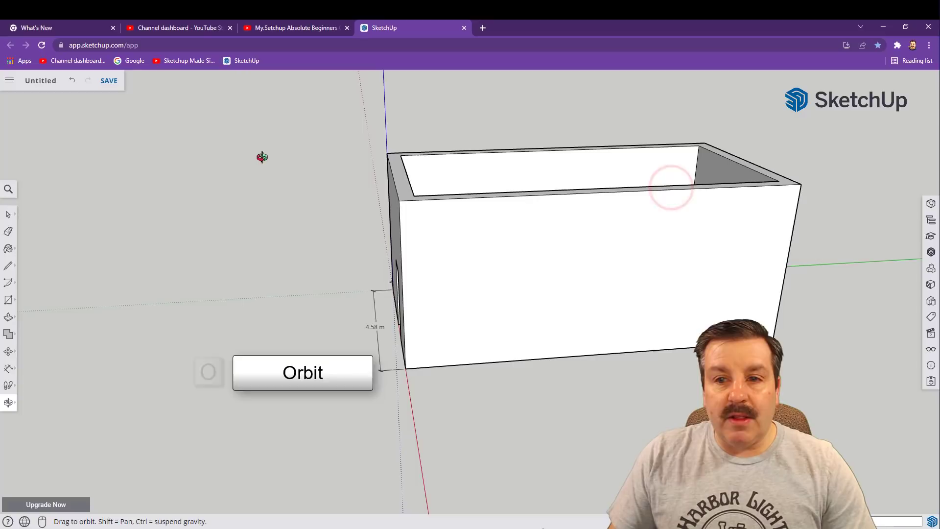
{"action": "key", "text": "r"}
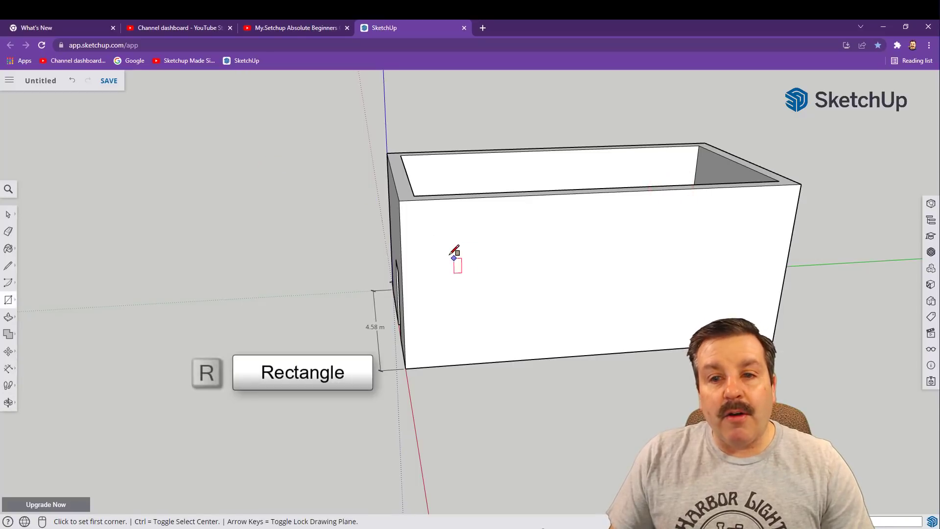
{"action": "left_click", "coordinate": [449, 253]}
{"action": "key", "text": "o"}
{"action": "left_click", "coordinate": [496, 296]}
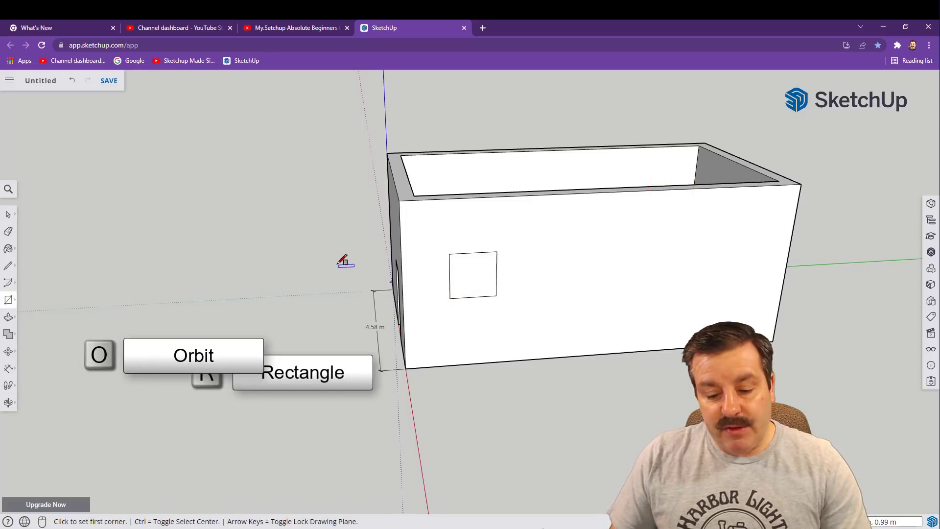
{"action": "left_click_drag", "start_coordinate": [280, 248], "coordinate": [419, 292]}
{"action": "key", "text": "p"}
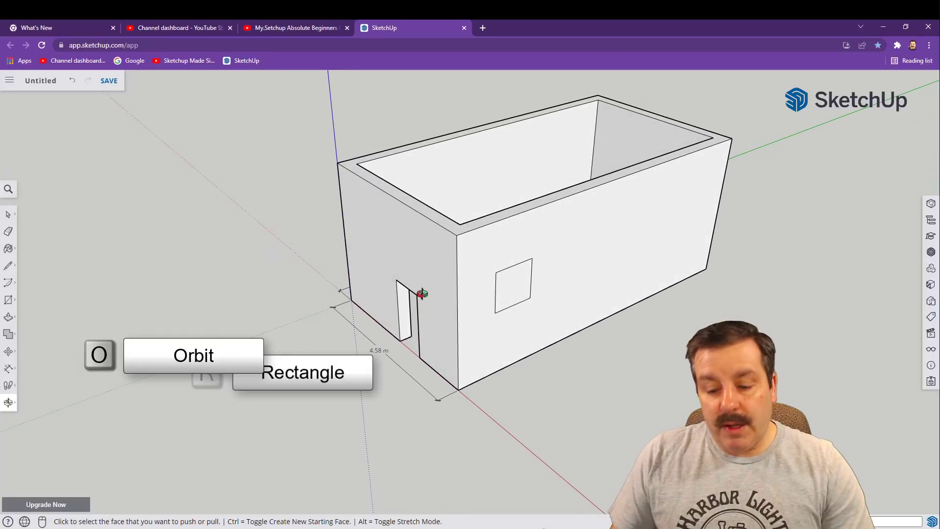
{"action": "left_click", "coordinate": [509, 292]}
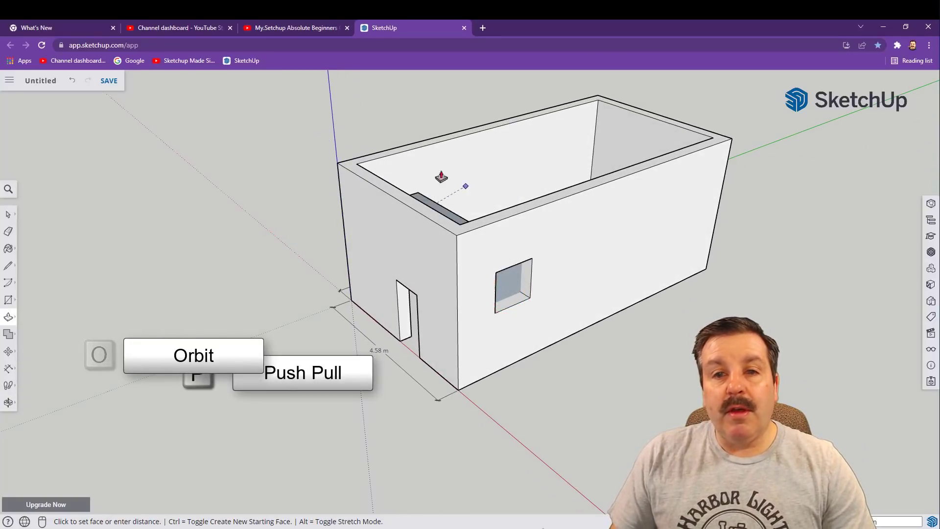
{"action": "left_click", "coordinate": [478, 221]}
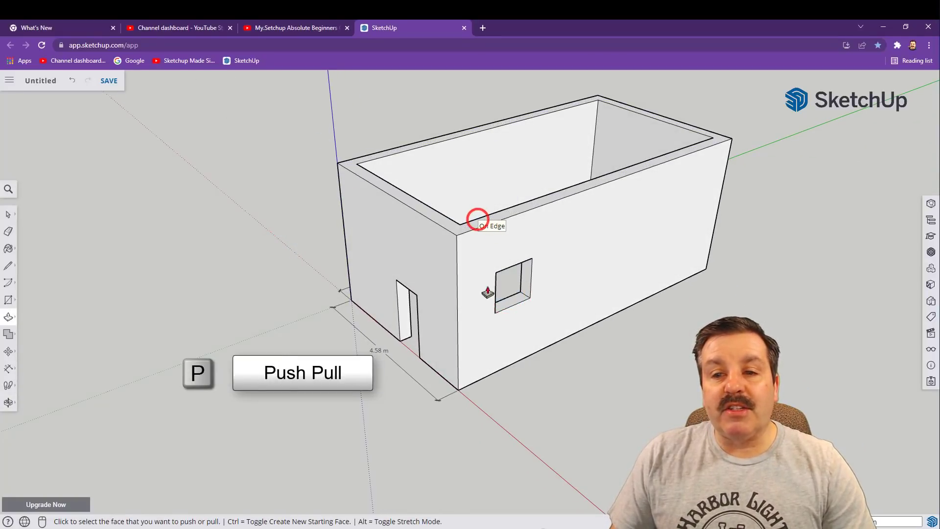
{"action": "middle_click_drag", "start_coordinate": [275, 274], "coordinate": [512, 280]}
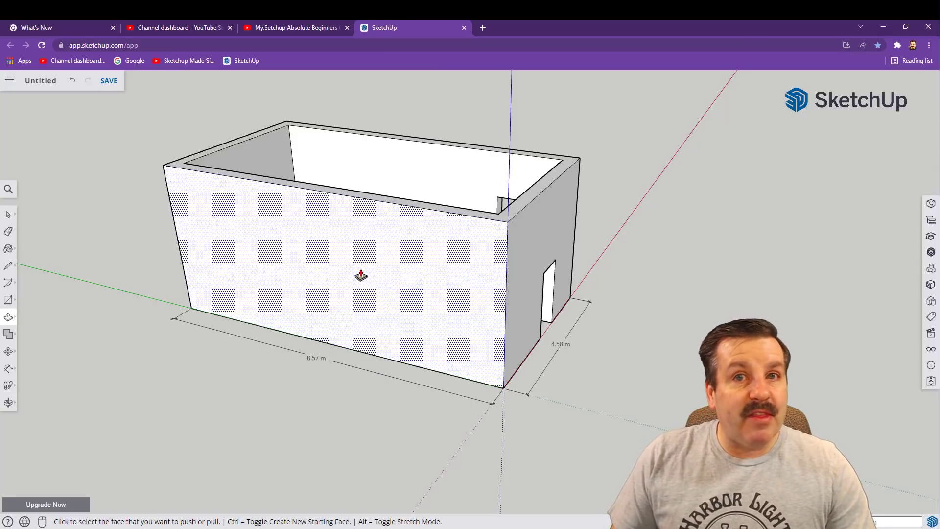
Step: Draw a circle on the other long wall and select its face
{"action": "key", "text": "c"}
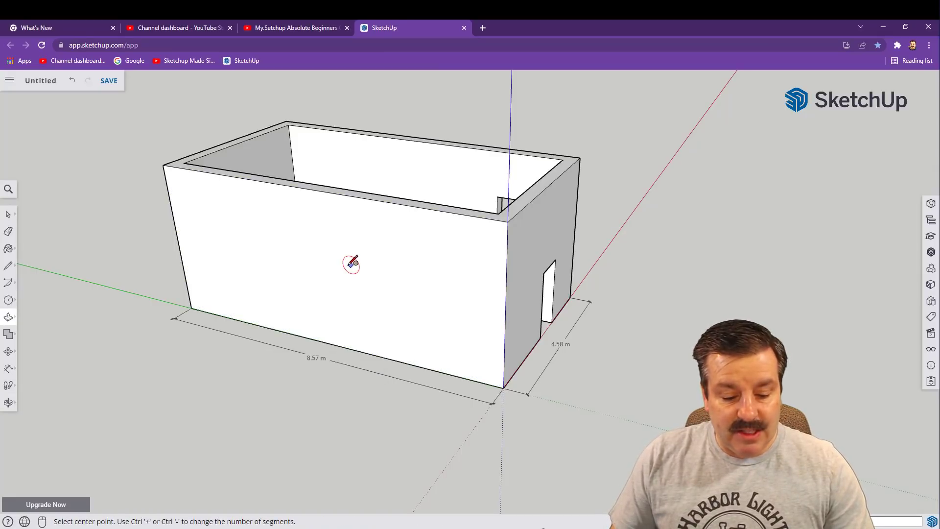
{"action": "left_click", "coordinate": [225, 235]}
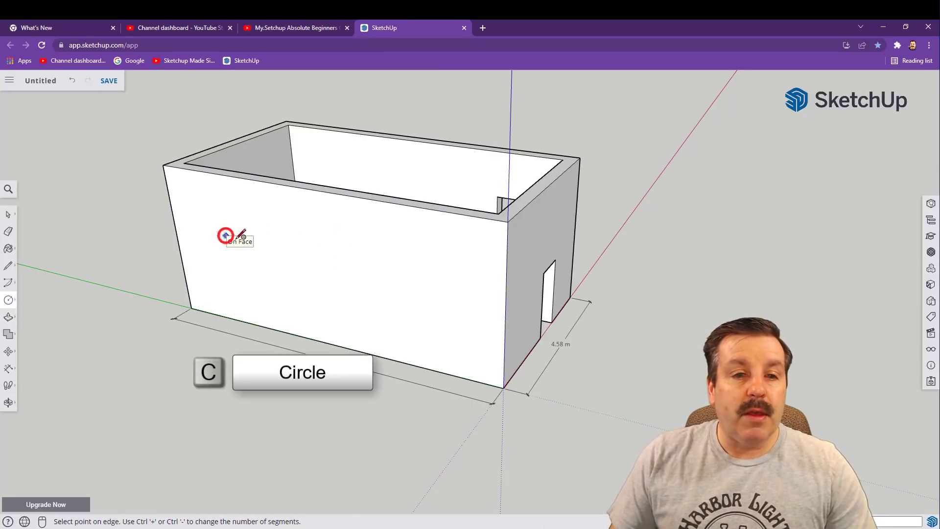
{"action": "left_click", "coordinate": [199, 236]}
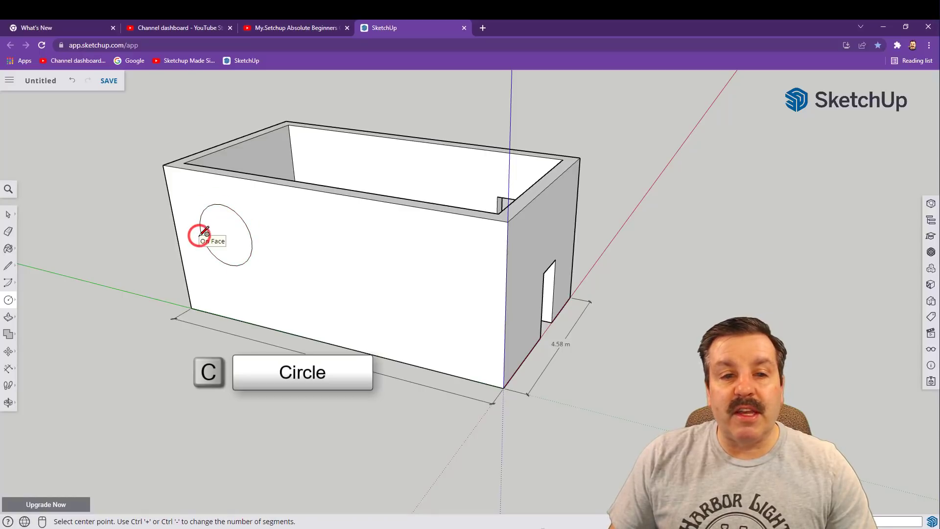
{"action": "key", "text": "space"}
{"action": "left_click", "coordinate": [220, 230]}
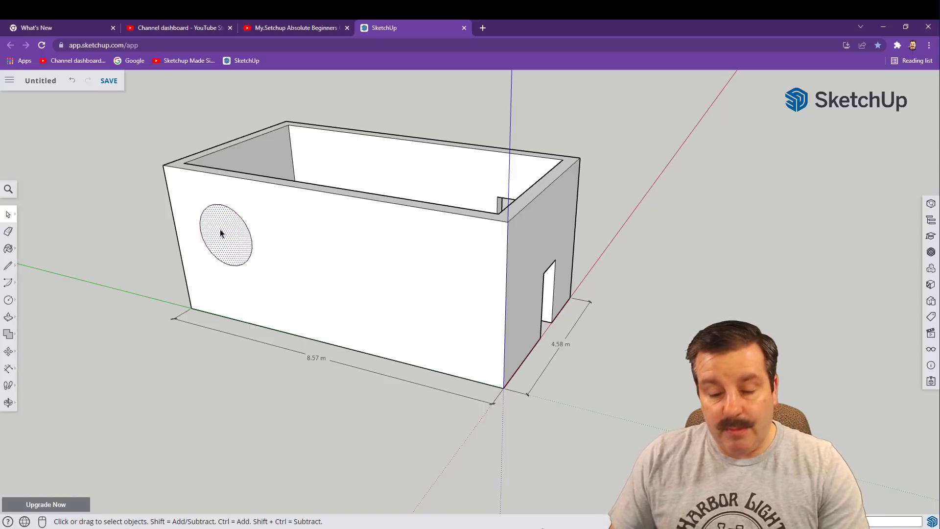
Step: Push the circle into the wall as a round window opening, then begin saving
{"action": "key", "text": "p"}
{"action": "left_click", "coordinate": [220, 230]}
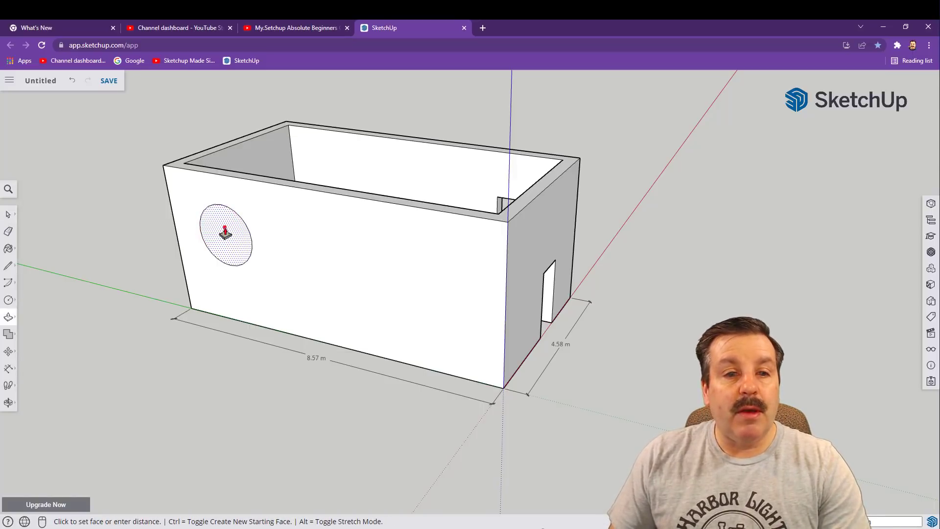
{"action": "left_click", "coordinate": [230, 177]}
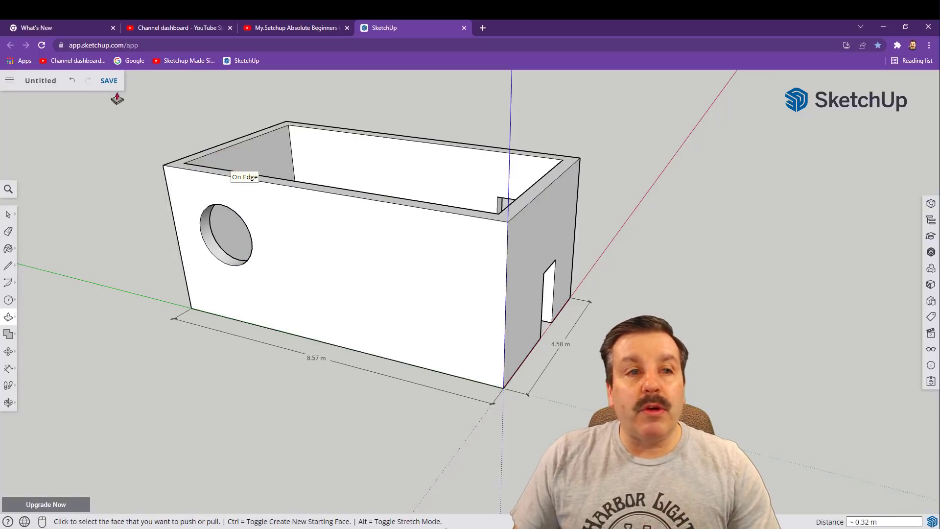
{"action": "left_click", "coordinate": [108, 81]}
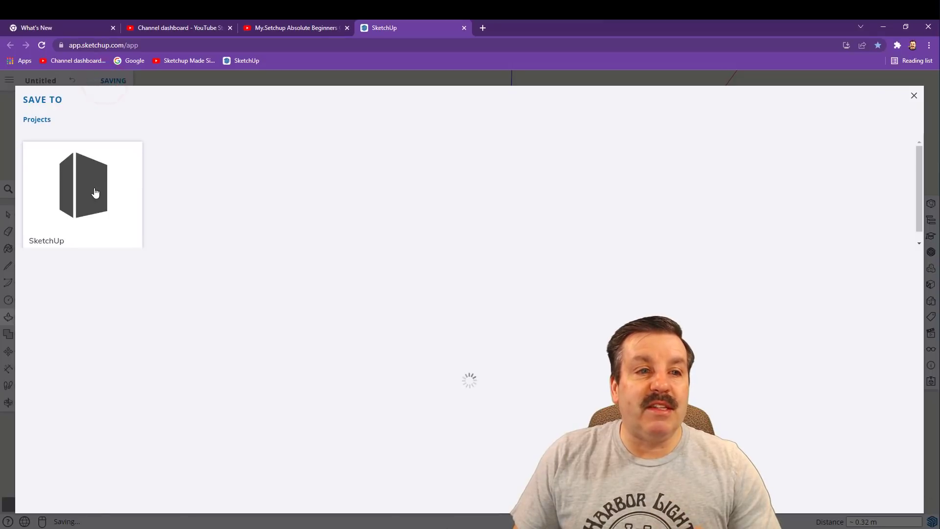
Step: Save the model as 'fun house' in the SketchUp project folder
{"action": "left_click", "coordinate": [83, 201]}
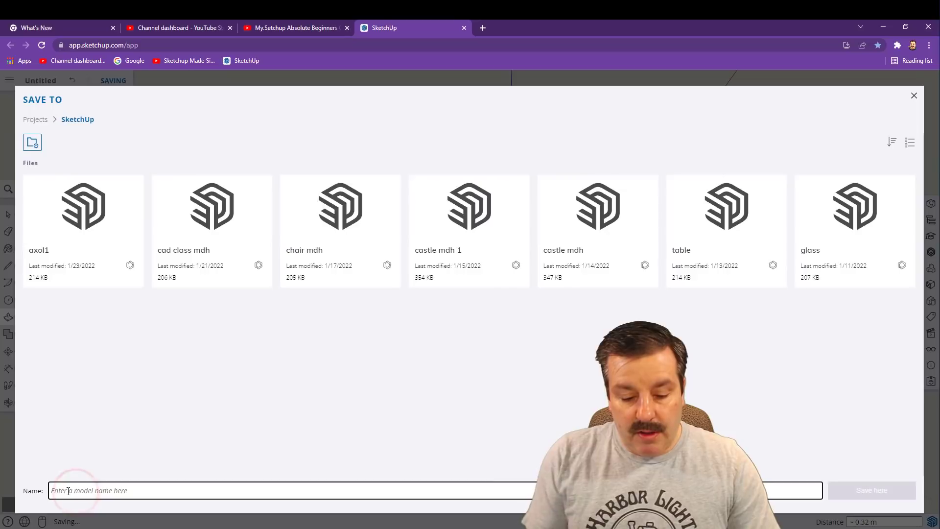
{"action": "type", "text": "fun house"}
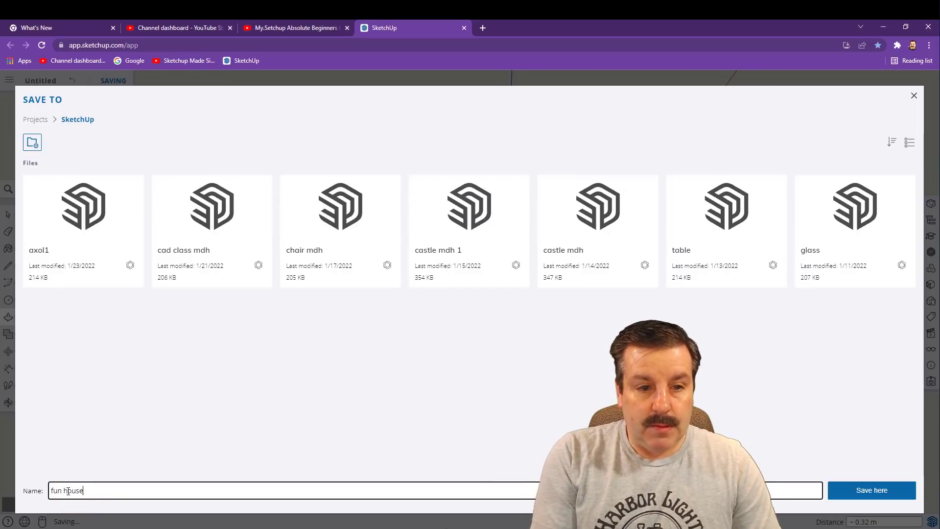
{"action": "key", "text": "Return"}
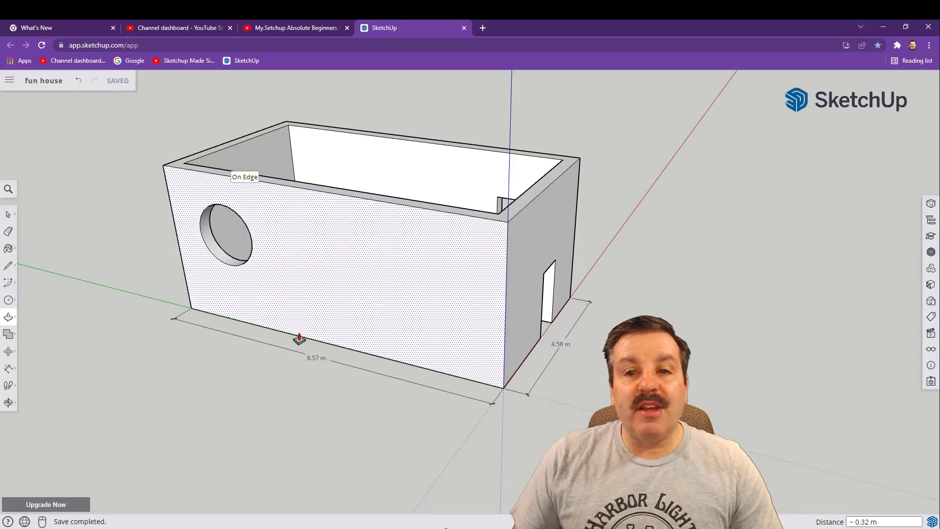
Step: Box-select all the house geometry and make it one group, then deselect it
{"action": "middle_click_drag", "start_coordinate": [287, 341], "coordinate": [139, 279]}
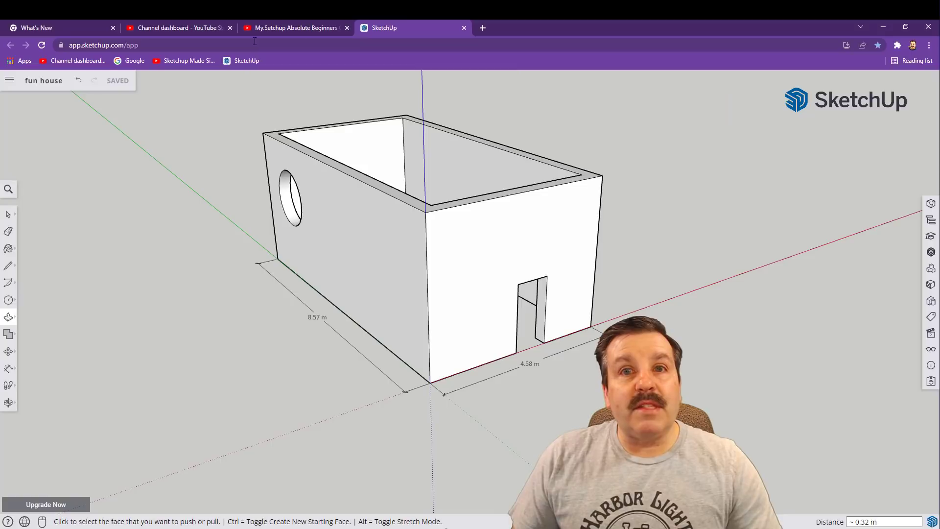
{"action": "key", "text": "space"}
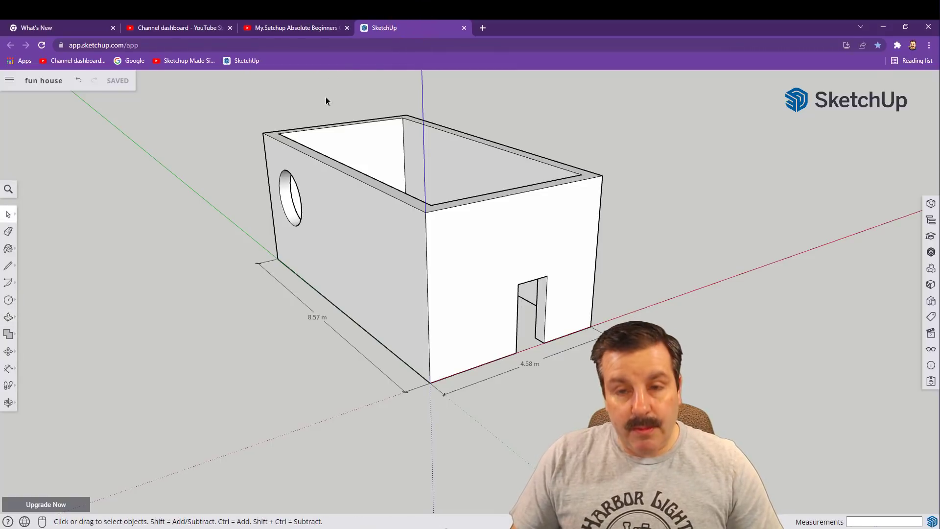
{"action": "left_click_drag", "start_coordinate": [169, 79], "coordinate": [610, 390]}
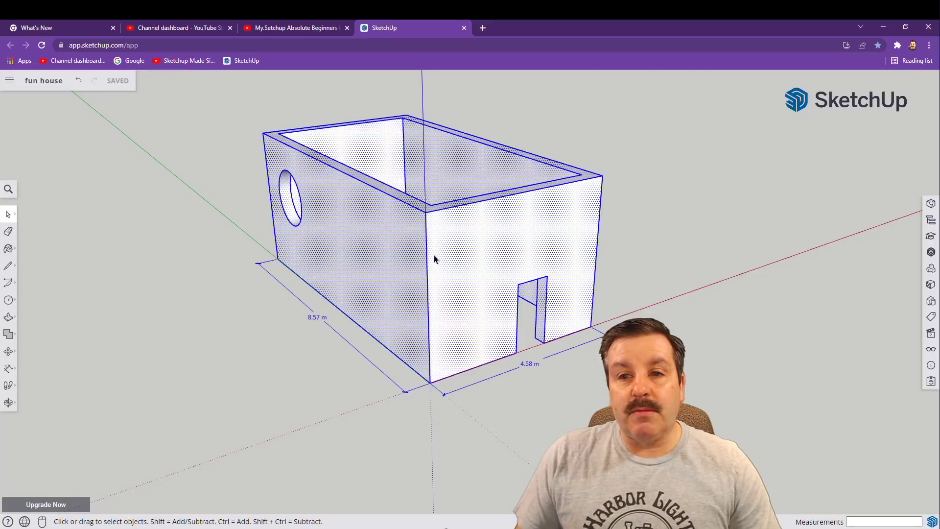
{"action": "right_click", "coordinate": [368, 236]}
{"action": "left_click", "coordinate": [398, 349]}
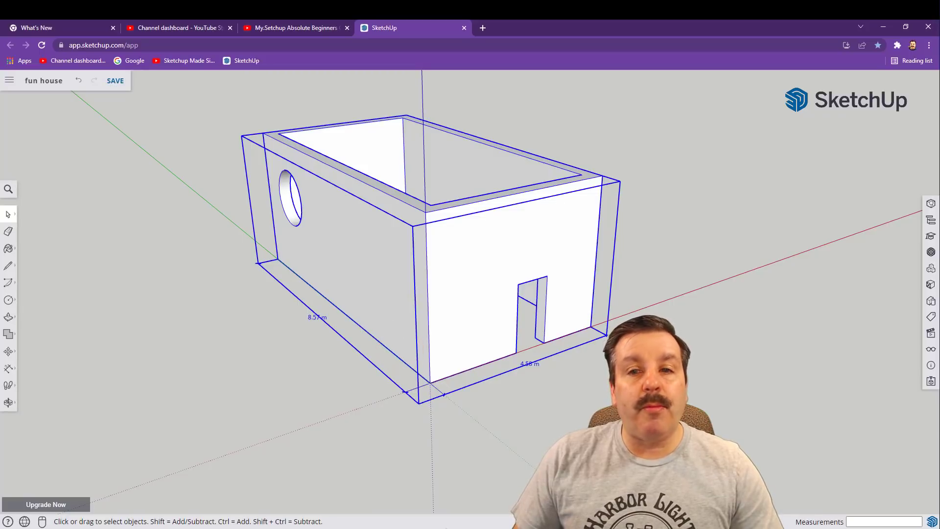
{"action": "middle_click_drag", "start_coordinate": [398, 327], "coordinate": [427, 343]}
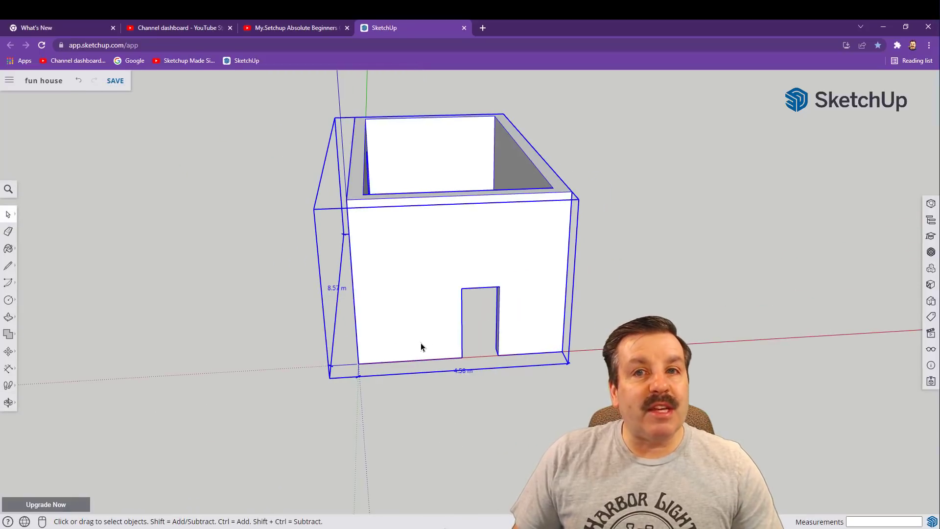
{"action": "left_click", "coordinate": [510, 392]}
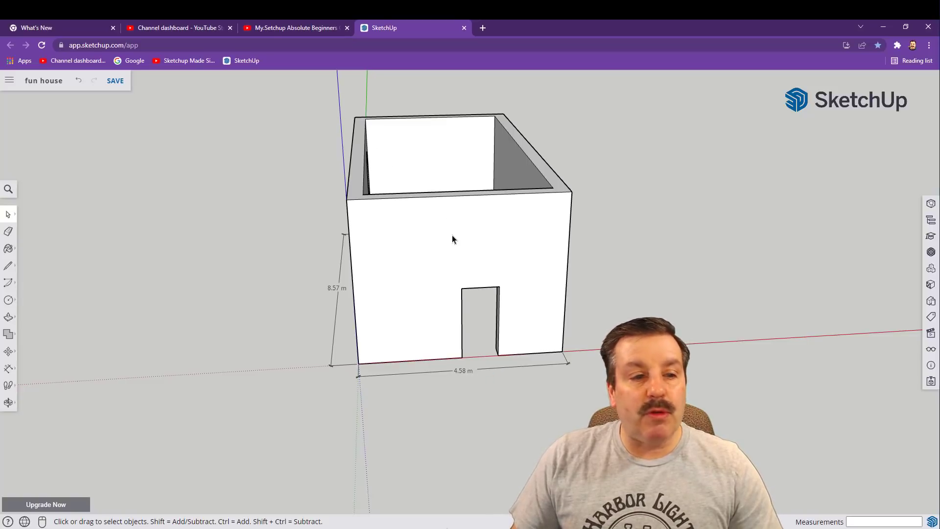
Step: Draw a triangular gable over the door wall, from a centre line up to both top corners
{"action": "key", "text": "l"}
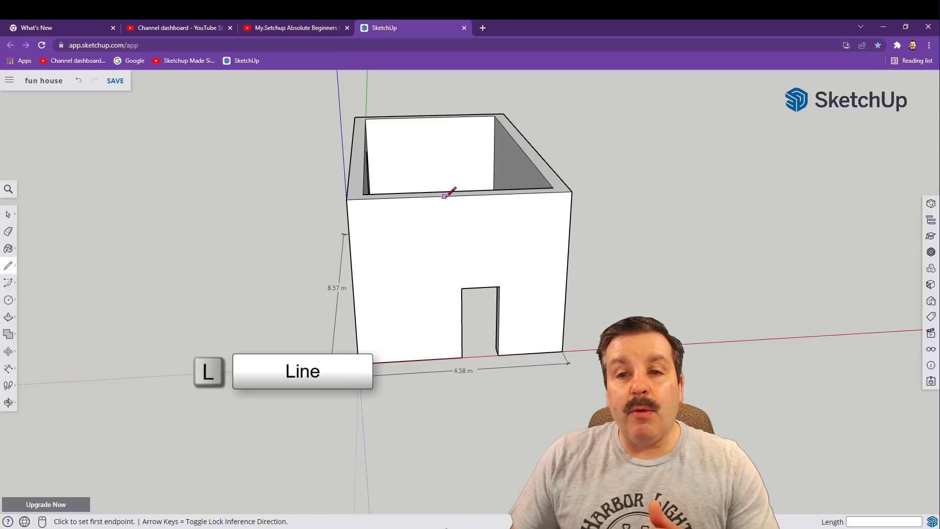
{"action": "left_click", "coordinate": [461, 194]}
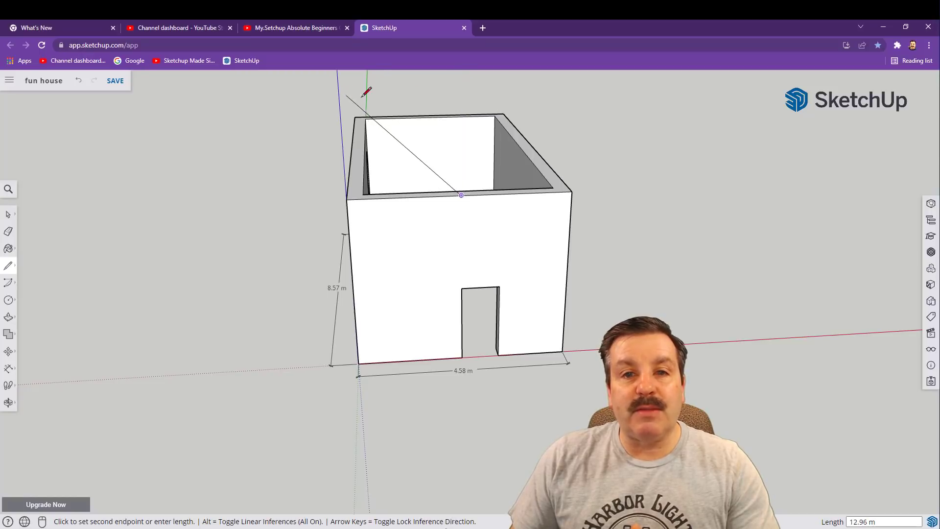
{"action": "left_click", "coordinate": [460, 89]}
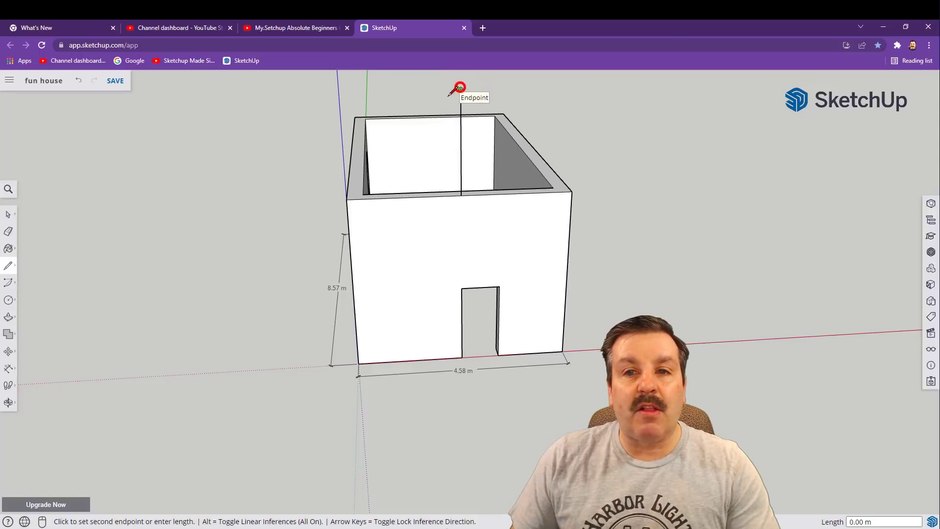
{"action": "left_click", "coordinate": [346, 200]}
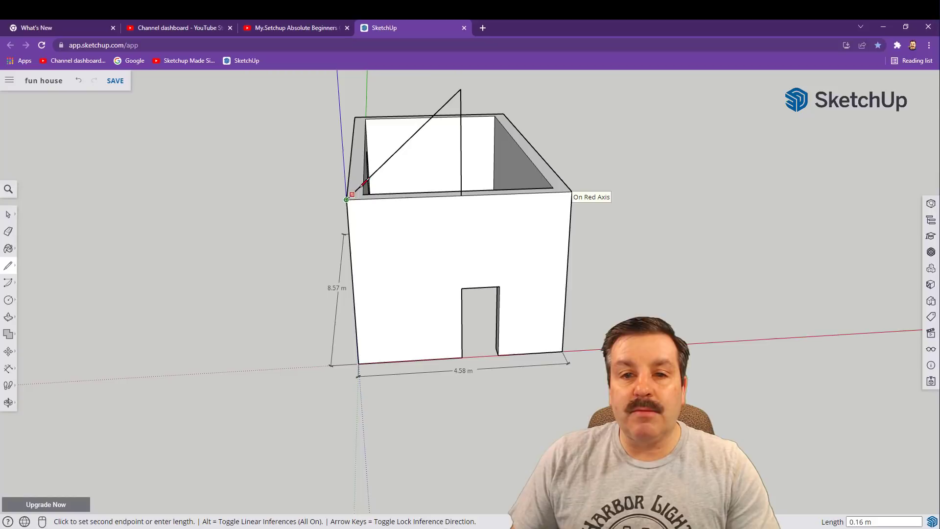
{"action": "left_click", "coordinate": [573, 192]}
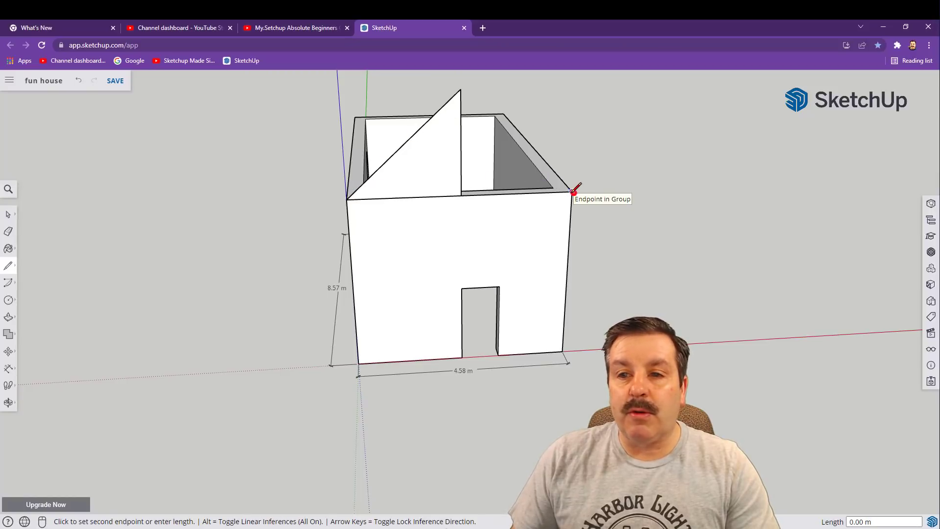
{"action": "left_click", "coordinate": [461, 89]}
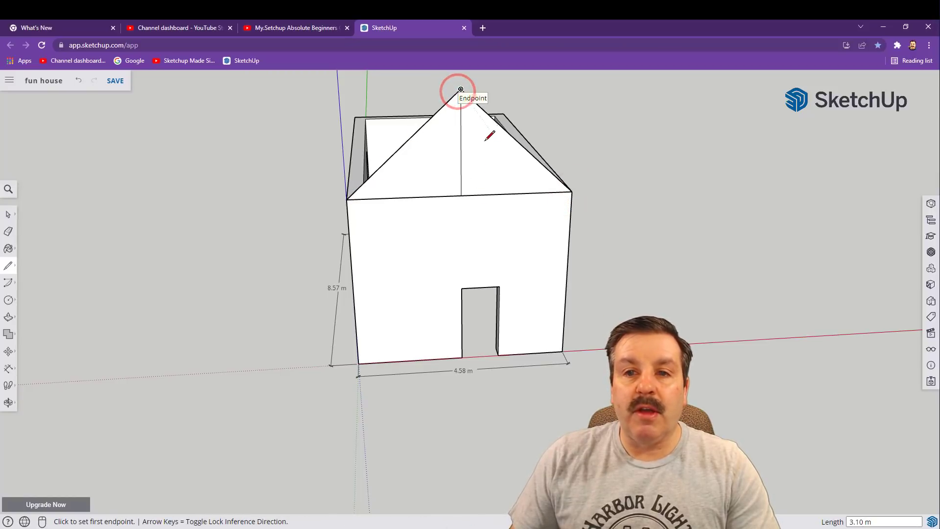
{"action": "middle_click_drag", "start_coordinate": [527, 216], "coordinate": [246, 219]}
Step: Erase the gable's centre line and push/pull the gable to the house's far end
{"action": "key", "text": "e"}
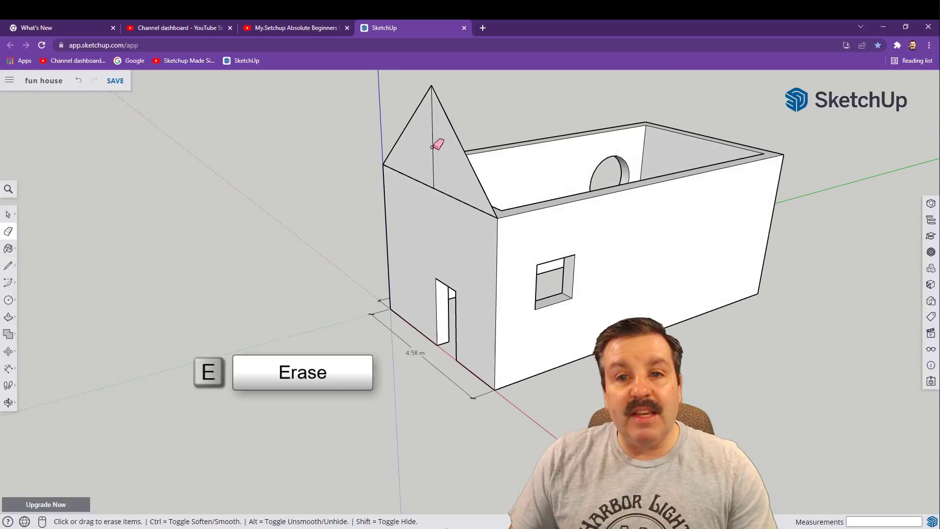
{"action": "middle_click_drag", "start_coordinate": [606, 222], "coordinate": [314, 238]}
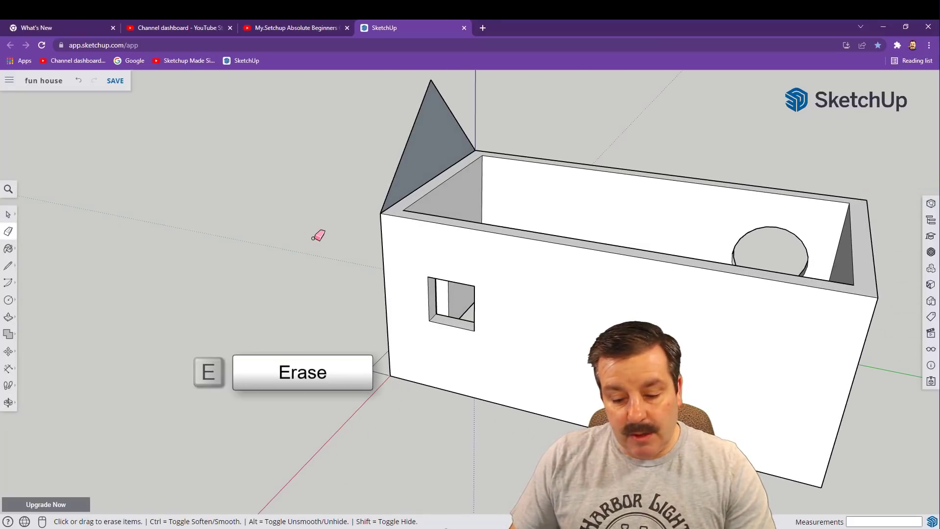
{"action": "key", "text": "p"}
{"action": "left_click", "coordinate": [437, 149]}
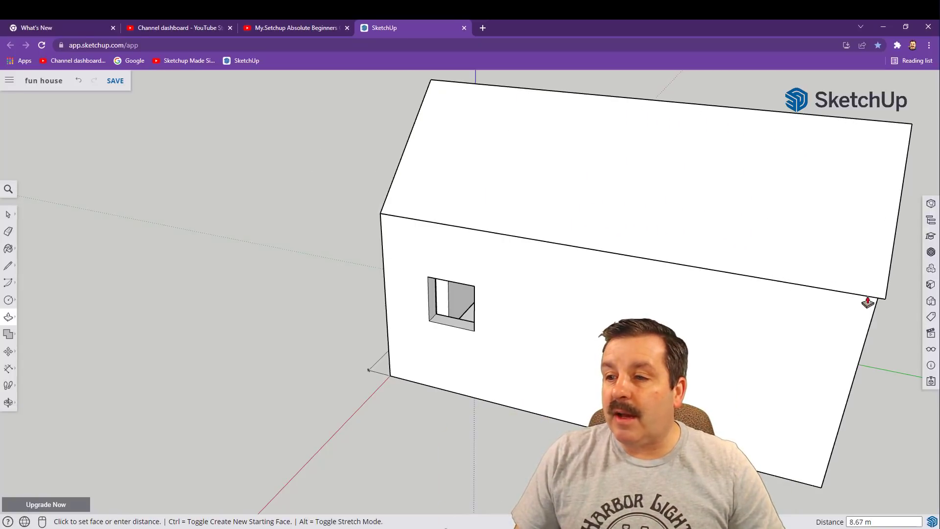
{"action": "left_click", "coordinate": [877, 304]}
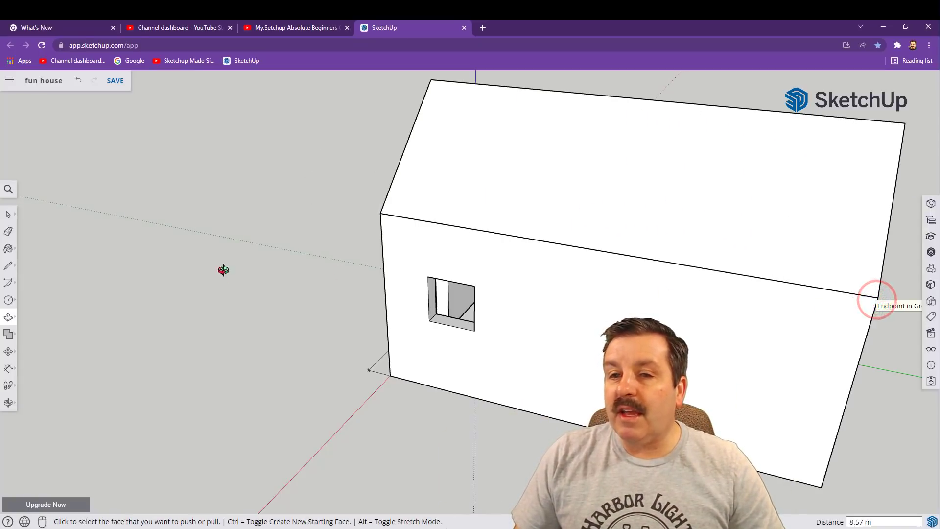
{"action": "middle_click_drag", "start_coordinate": [222, 269], "coordinate": [624, 241]}
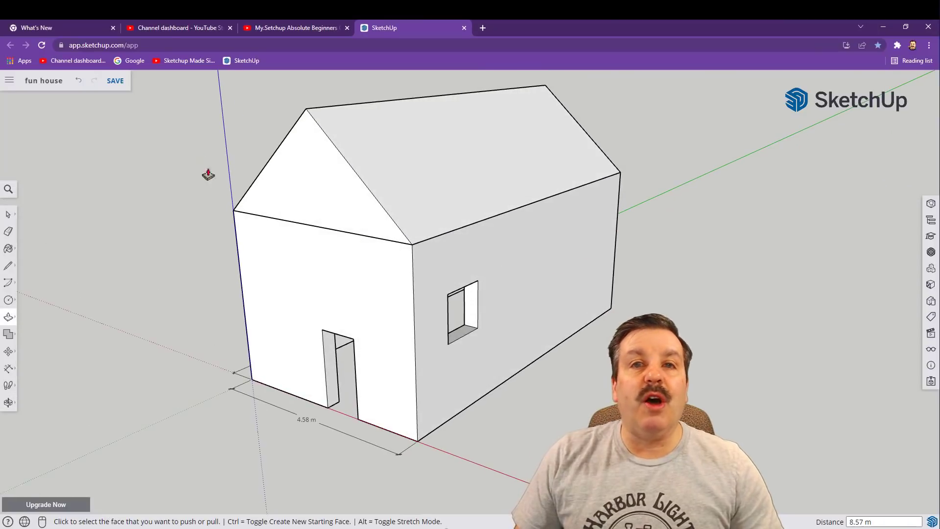
Step: Paint the house walls dark red from the Materials panel
{"action": "left_click", "coordinate": [931, 285]}
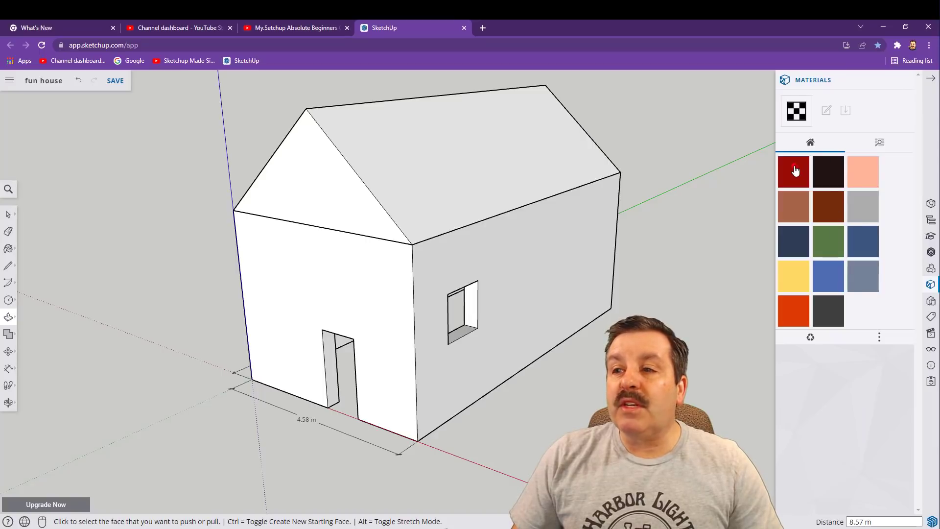
{"action": "left_click", "coordinate": [794, 170]}
{"action": "left_click", "coordinate": [536, 253]}
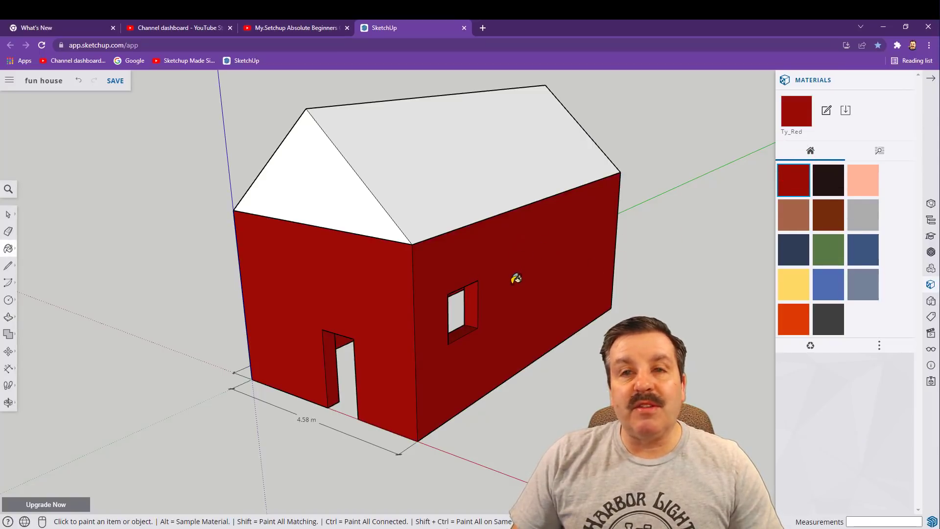
Step: Paint the front gable and both roof slopes dark blue Ty_Blue4, then browse the material library
{"action": "middle_click_drag", "start_coordinate": [361, 302], "coordinate": [763, 289]}
{"action": "left_click", "coordinate": [792, 254]}
{"action": "left_click", "coordinate": [433, 189]}
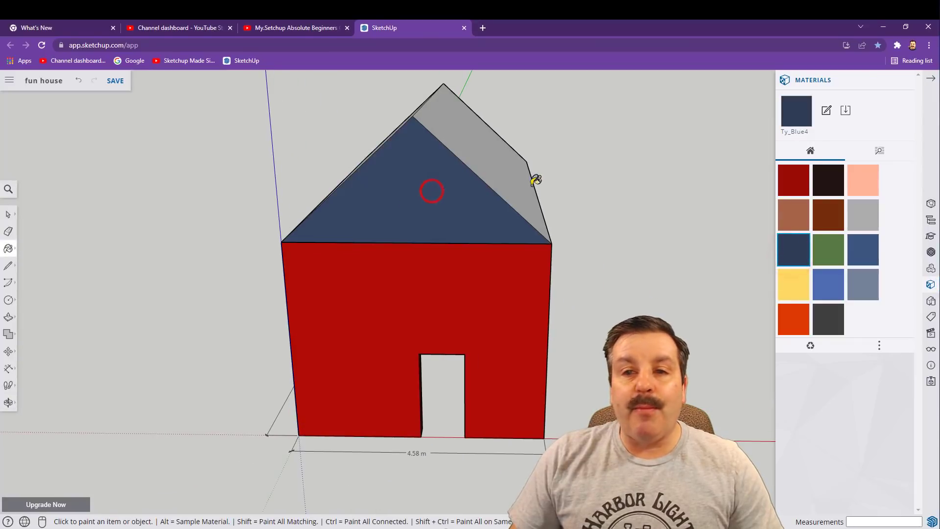
{"action": "mouse_move", "coordinate": [536, 180]}
{"action": "middle_mouse_down"}
{"action": "mouse_move", "coordinate": [520, 227]}
{"action": "mouse_move", "coordinate": [548, 239]}
{"action": "middle_mouse_up"}
{"action": "left_click", "coordinate": [464, 170]}
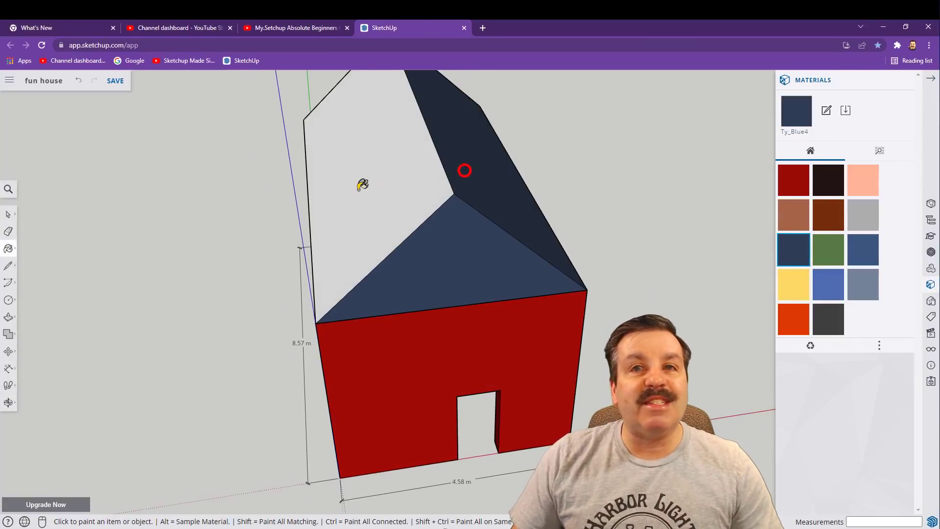
{"action": "left_click", "coordinate": [355, 189]}
{"action": "mouse_move", "coordinate": [327, 248]}
{"action": "middle_mouse_down"}
{"action": "mouse_move", "coordinate": [713, 251]}
{"action": "mouse_move", "coordinate": [571, 304]}
{"action": "mouse_move", "coordinate": [457, 310]}
{"action": "mouse_move", "coordinate": [208, 300]}
{"action": "middle_mouse_up"}
{"action": "middle_click_drag", "start_coordinate": [492, 251], "coordinate": [583, 221]}
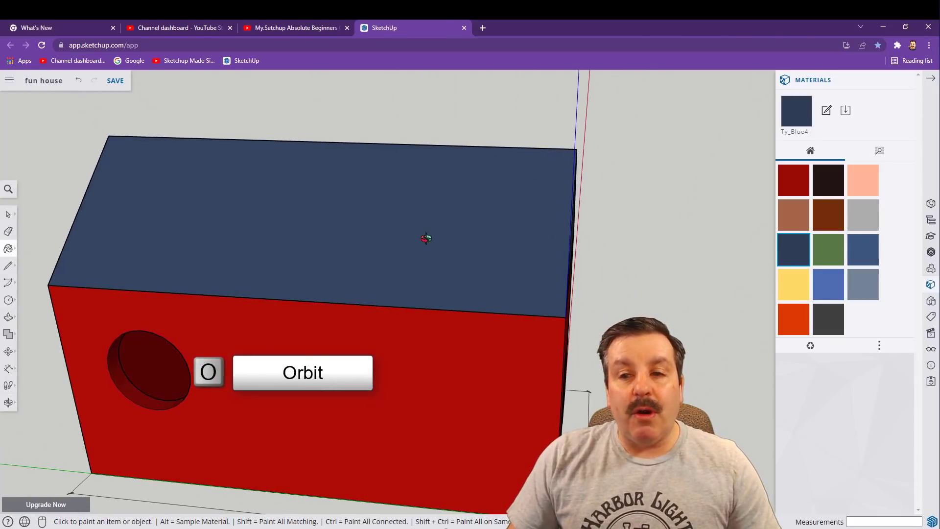
{"action": "middle_click_drag", "start_coordinate": [426, 238], "coordinate": [404, 350]}
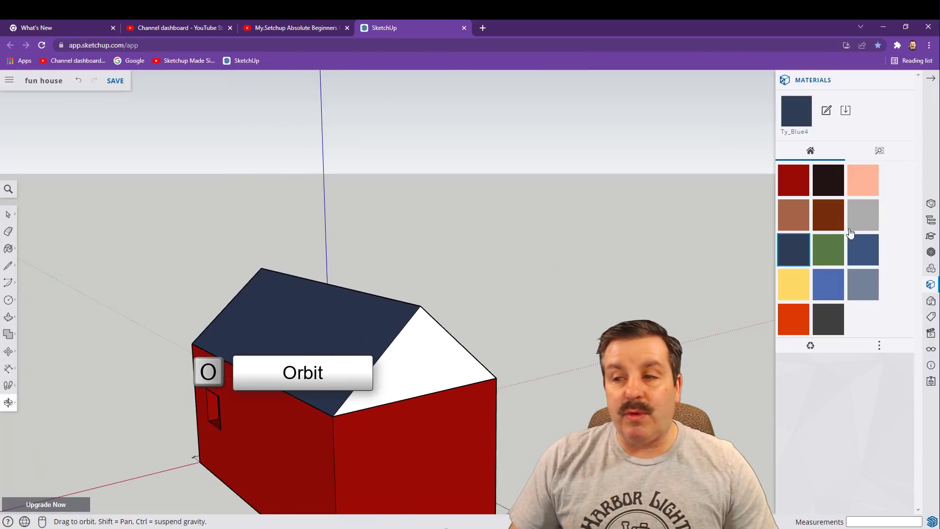
{"action": "left_click", "coordinate": [879, 149]}
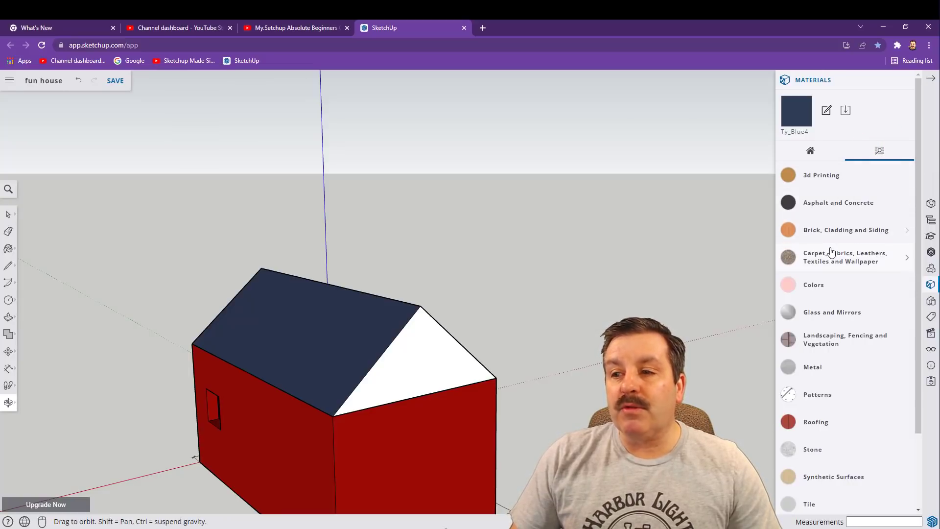
Step: Paint the house walls with Brick Antique 01 from Brick, Cladding and Siding
{"action": "left_click", "coordinate": [813, 230]}
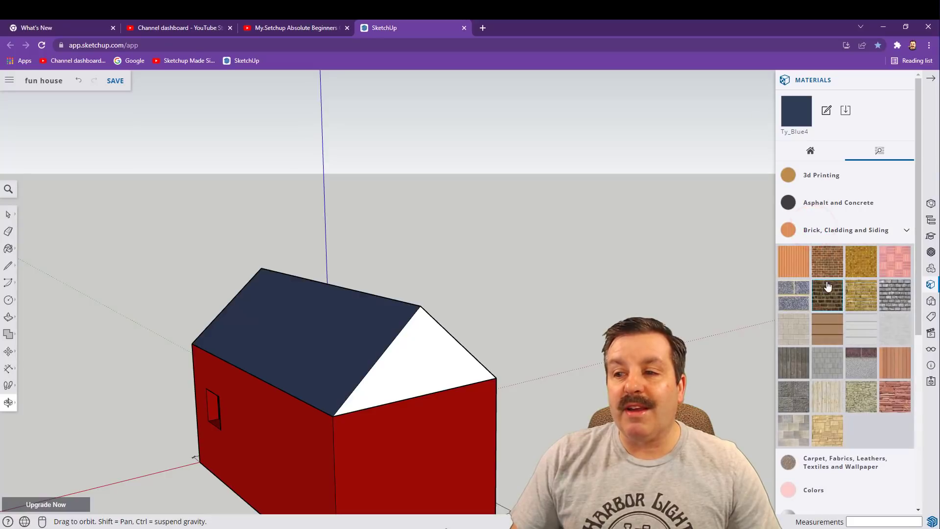
{"action": "left_click", "coordinate": [826, 263]}
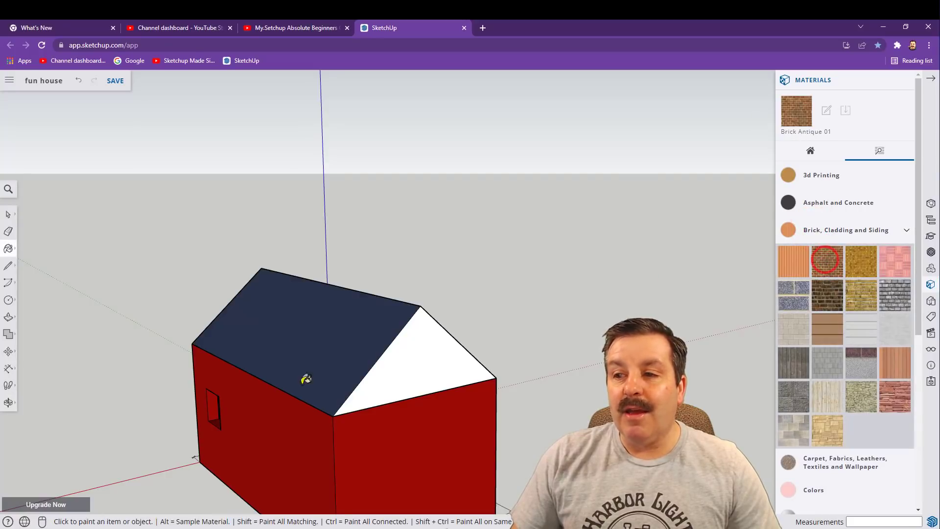
{"action": "left_click", "coordinate": [272, 418]}
Step: Cover all the roof faces with orange scallop tiles from the Roofing materials
{"action": "middle_click_drag", "start_coordinate": [550, 406], "coordinate": [244, 388]}
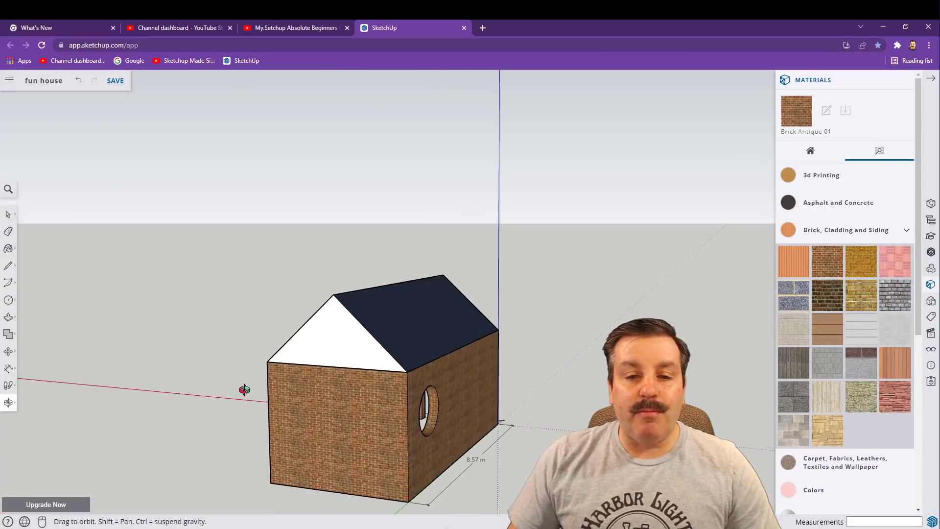
{"action": "scroll", "coordinate": [862, 313], "scroll_direction": "down", "scroll_amount": 5}
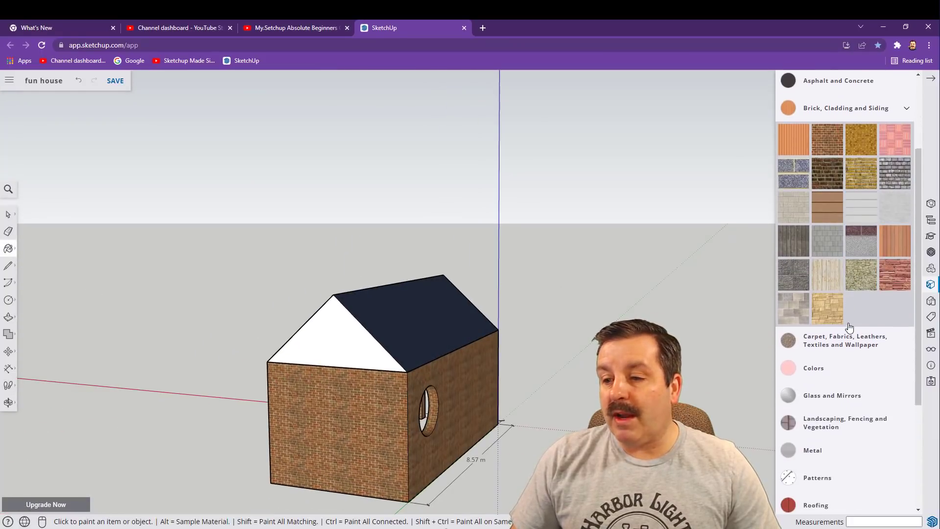
{"action": "scroll", "coordinate": [849, 323], "scroll_direction": "down", "scroll_amount": 1}
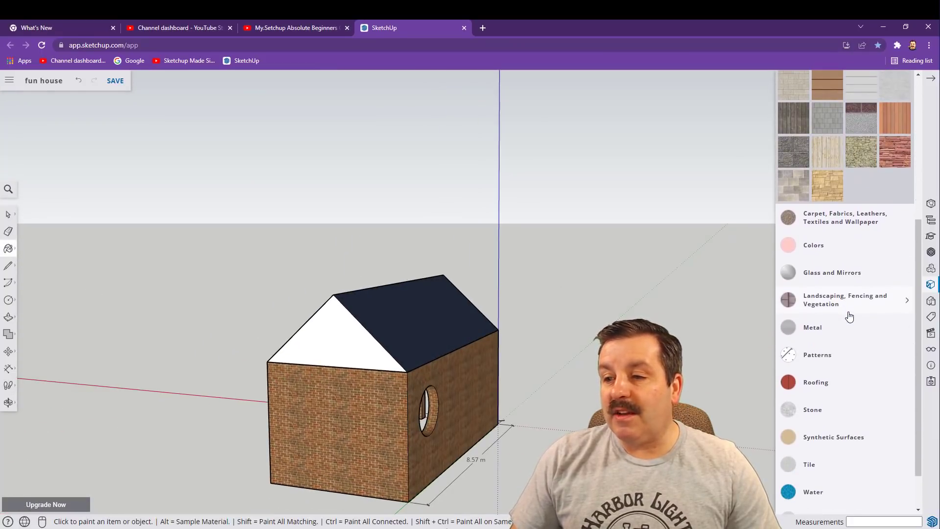
{"action": "left_click", "coordinate": [811, 385]}
{"action": "left_click", "coordinate": [827, 412]}
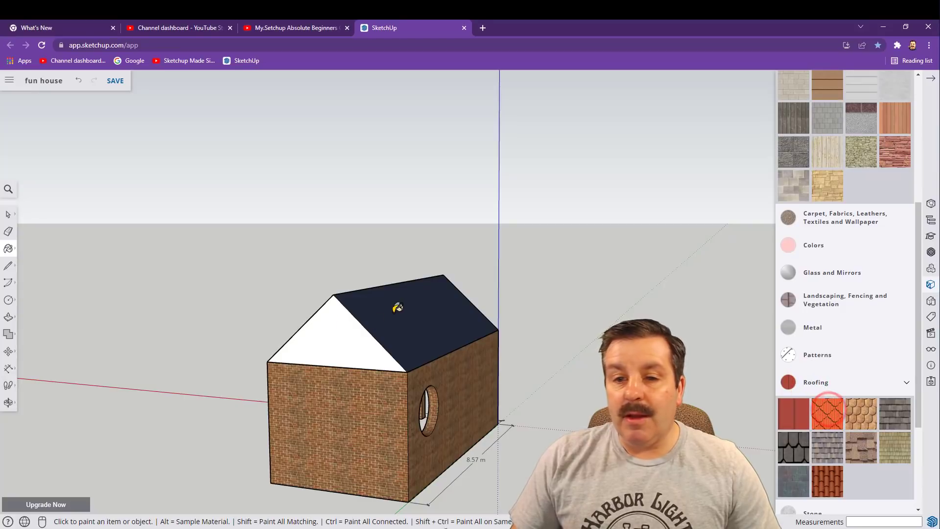
{"action": "left_click", "coordinate": [394, 309]}
{"action": "mouse_move", "coordinate": [298, 325]}
{"action": "middle_mouse_down"}
{"action": "mouse_move", "coordinate": [573, 331]}
{"action": "mouse_move", "coordinate": [413, 329]}
{"action": "middle_mouse_up"}
{"action": "left_click", "coordinate": [411, 331]}
{"action": "mouse_move", "coordinate": [263, 324]}
{"action": "middle_mouse_down"}
{"action": "mouse_move", "coordinate": [461, 322]}
{"action": "mouse_move", "coordinate": [385, 340]}
{"action": "mouse_move", "coordinate": [548, 336]}
{"action": "middle_mouse_up"}
{"action": "left_click", "coordinate": [372, 371]}
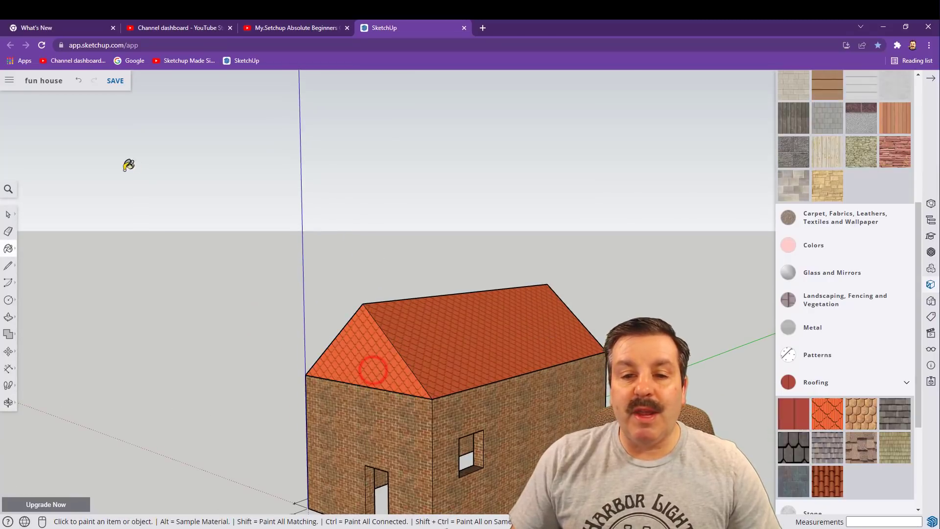
Step: Save the model and turn it to show the long side with the round window
{"action": "left_click", "coordinate": [110, 86]}
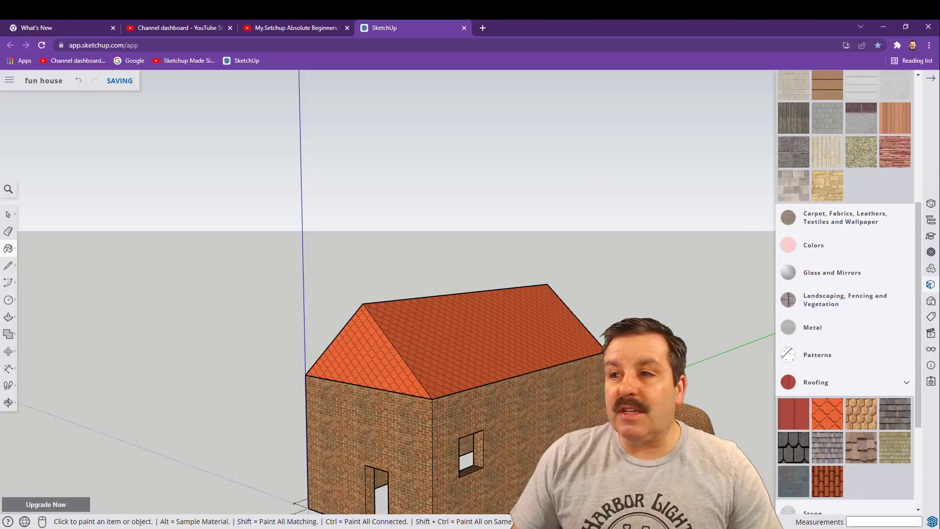
{"action": "left_click", "coordinate": [927, 81]}
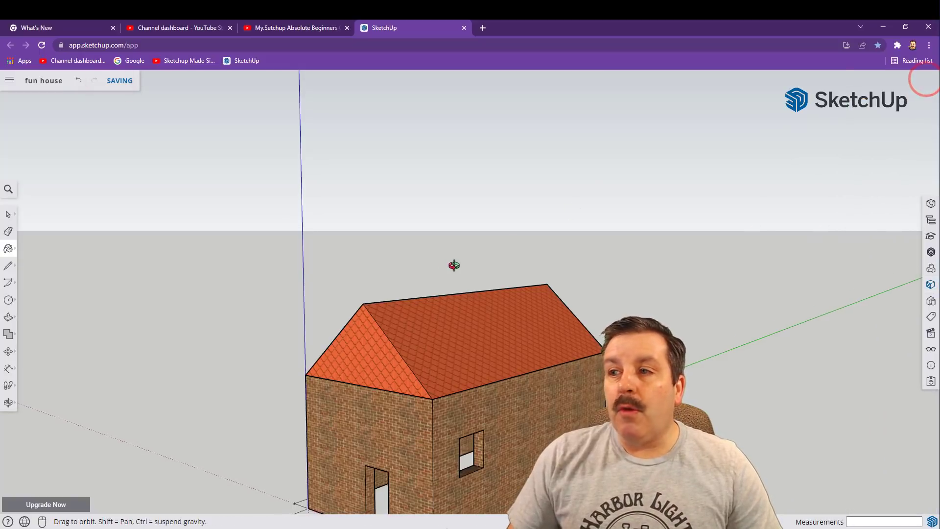
{"action": "middle_click_drag", "start_coordinate": [453, 264], "coordinate": [573, 322]}
{"action": "middle_click_drag", "start_coordinate": [434, 325], "coordinate": [736, 346]}
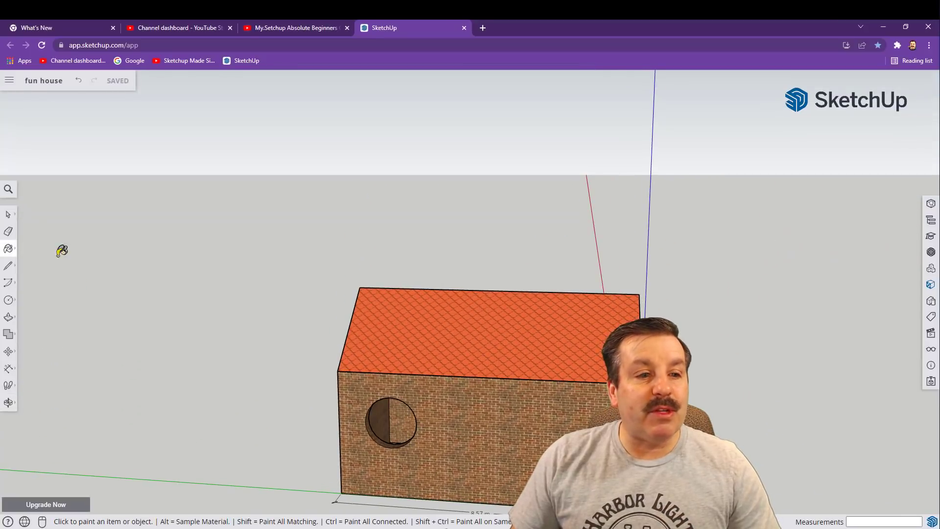
Step: Start a PNG download and frame the house in a three-quarter preview view
{"action": "left_click", "coordinate": [8, 81]}
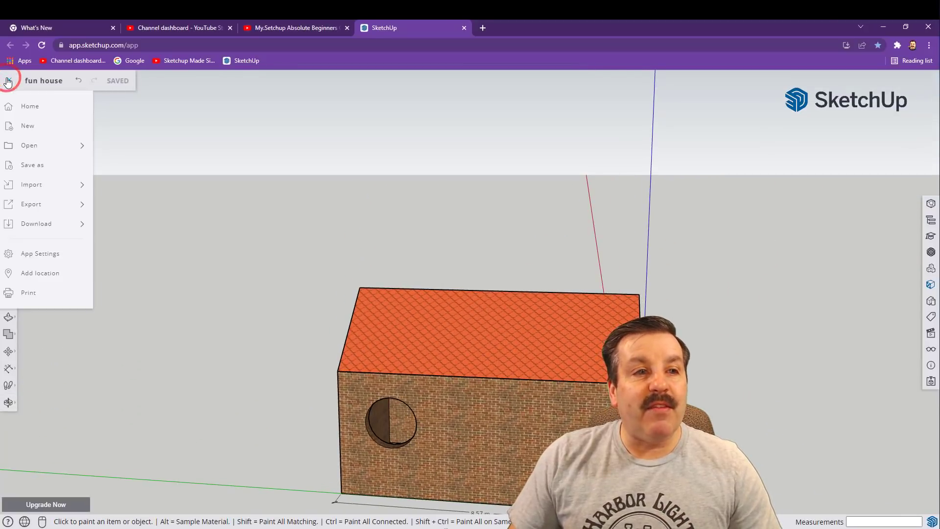
{"action": "left_click", "coordinate": [43, 225]}
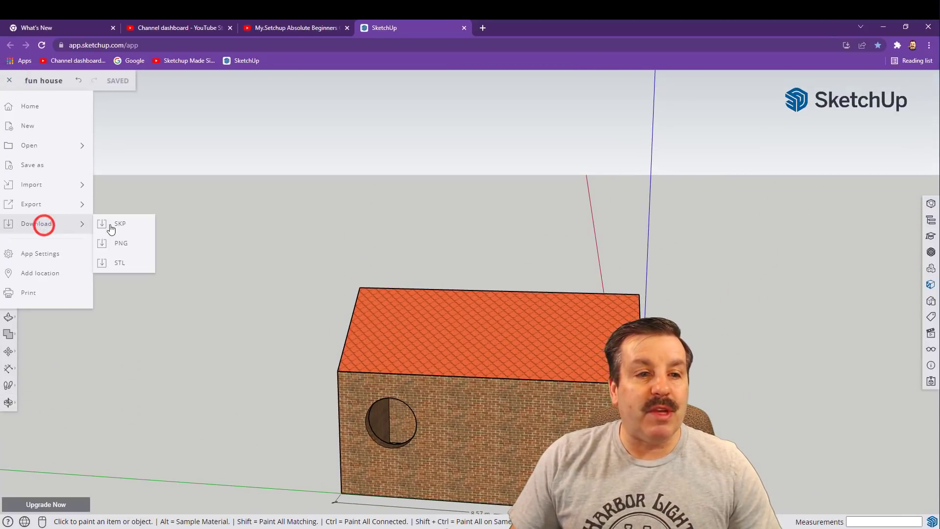
{"action": "left_click", "coordinate": [122, 249]}
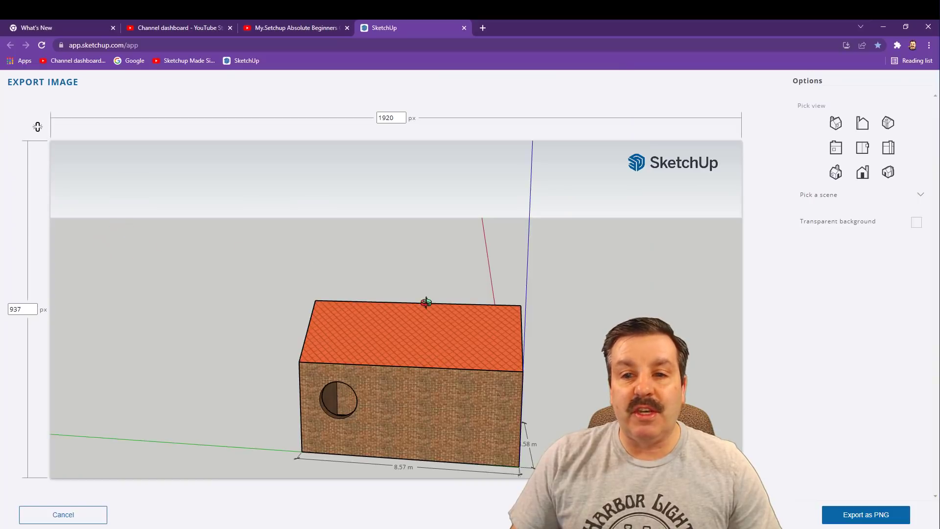
{"action": "scroll", "coordinate": [425, 330], "scroll_direction": "down", "scroll_amount": 2}
{"action": "scroll", "coordinate": [450, 335], "scroll_direction": "up", "scroll_amount": 3}
{"action": "scroll", "coordinate": [447, 335], "scroll_direction": "down", "scroll_amount": 3}
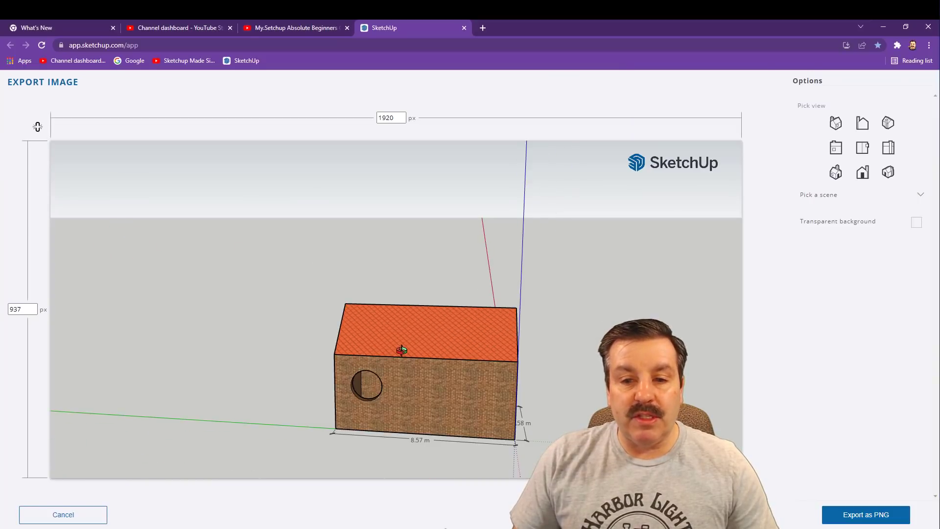
{"action": "key", "text": "h"}
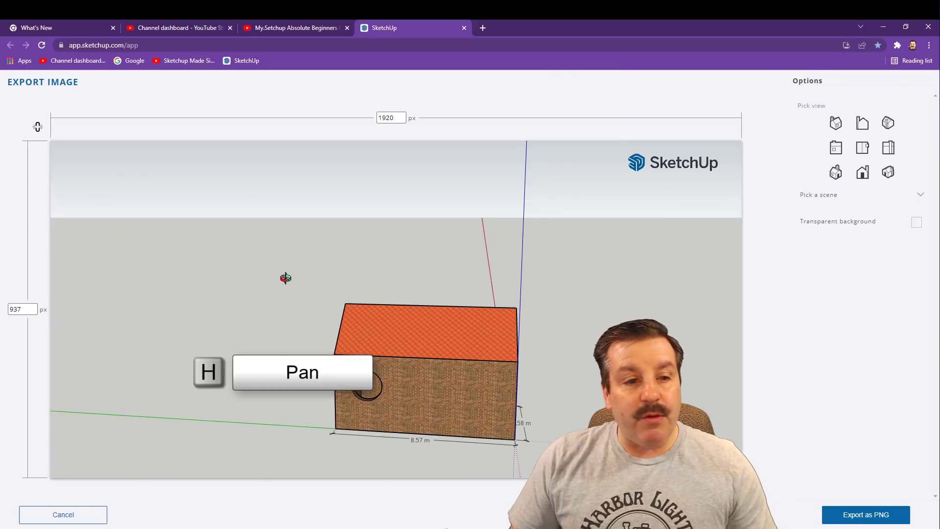
{"action": "left_click_drag", "start_coordinate": [475, 347], "coordinate": [459, 255]}
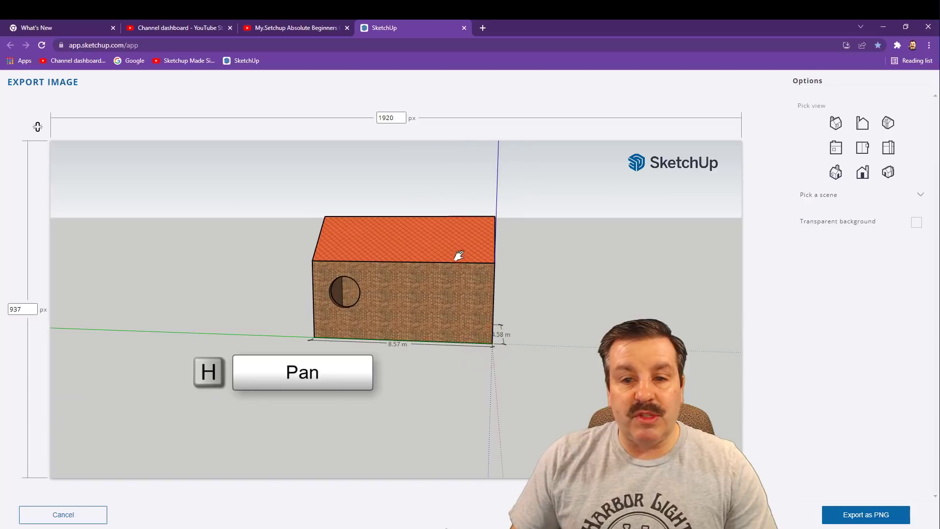
{"action": "middle_click_drag", "start_coordinate": [497, 296], "coordinate": [536, 301]}
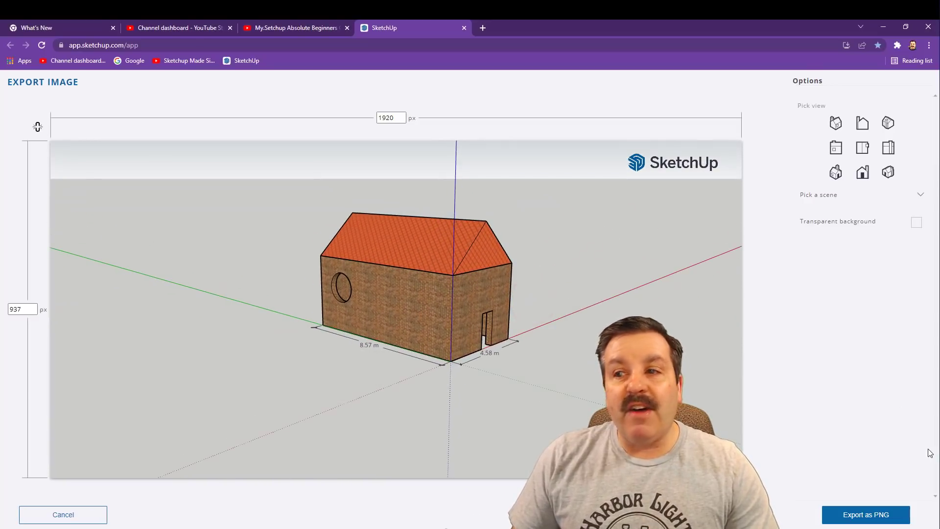
Step: Export the 1920 × 937 PNG, turning off the large-image warning
{"action": "left_click", "coordinate": [866, 515]}
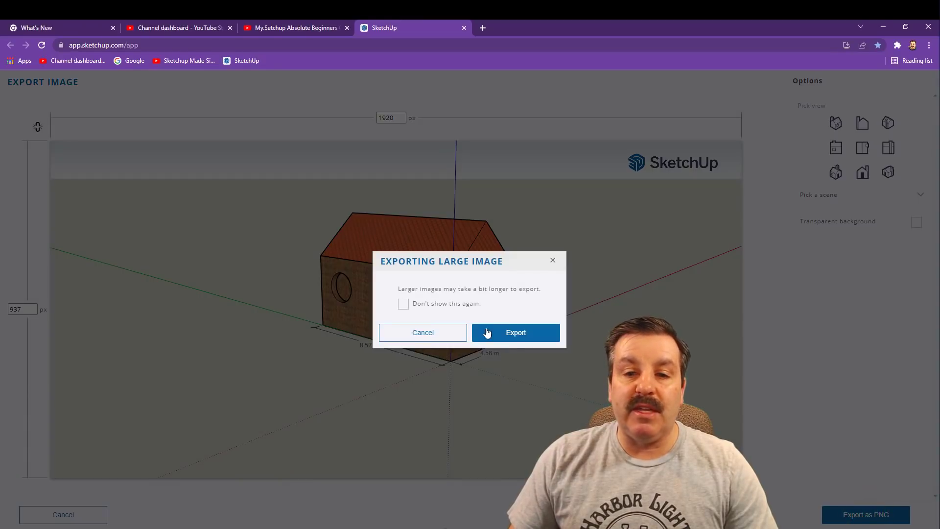
{"action": "left_click", "coordinate": [417, 305]}
{"action": "left_click", "coordinate": [519, 335]}
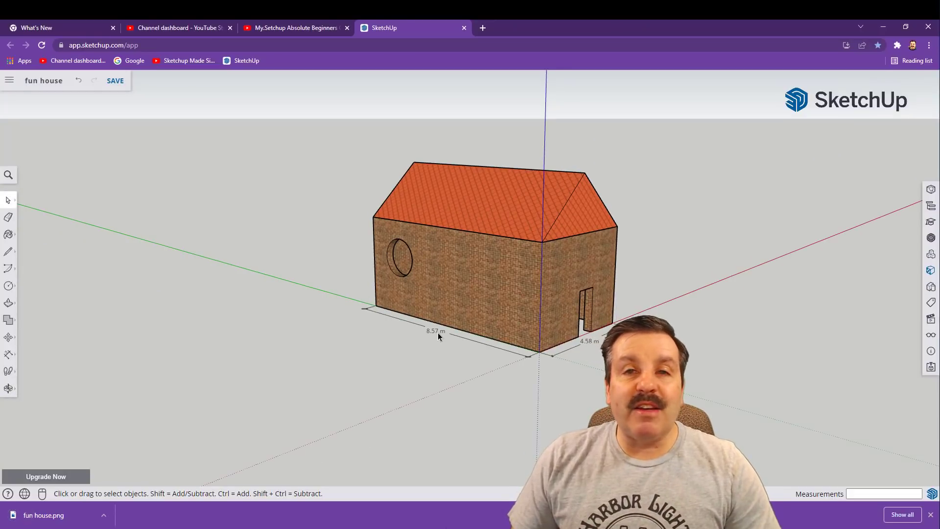
Step: Orbit the saved house to face the gable end with the door
{"action": "middle_click_drag", "start_coordinate": [438, 333], "coordinate": [207, 242]}
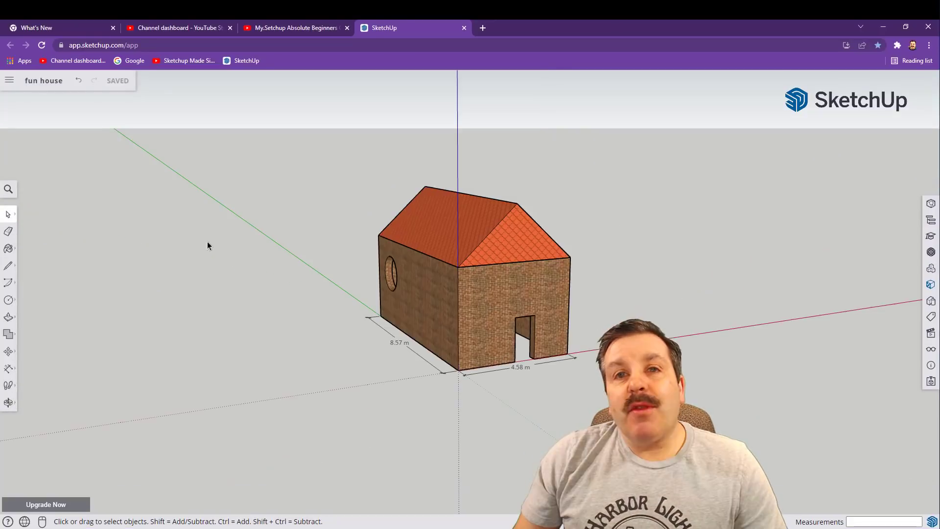